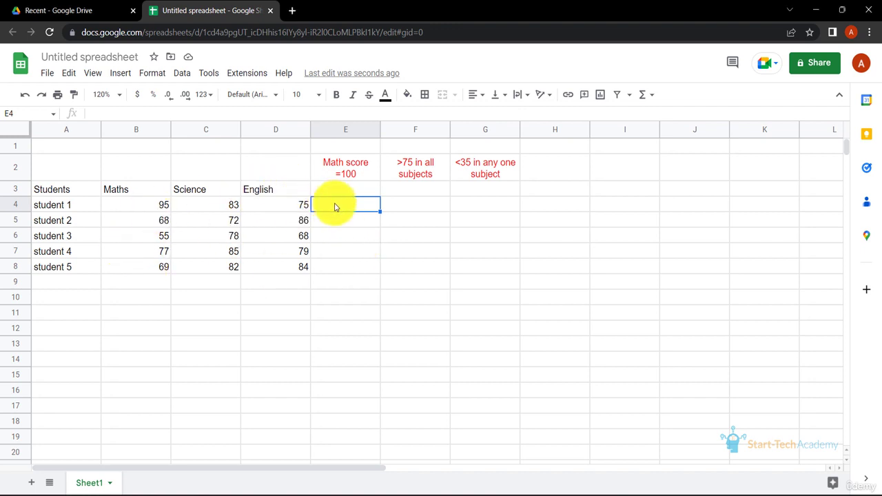
Enter the formula =B4=100 in E4 to test whether student 1's Maths score equals 100
text(=)
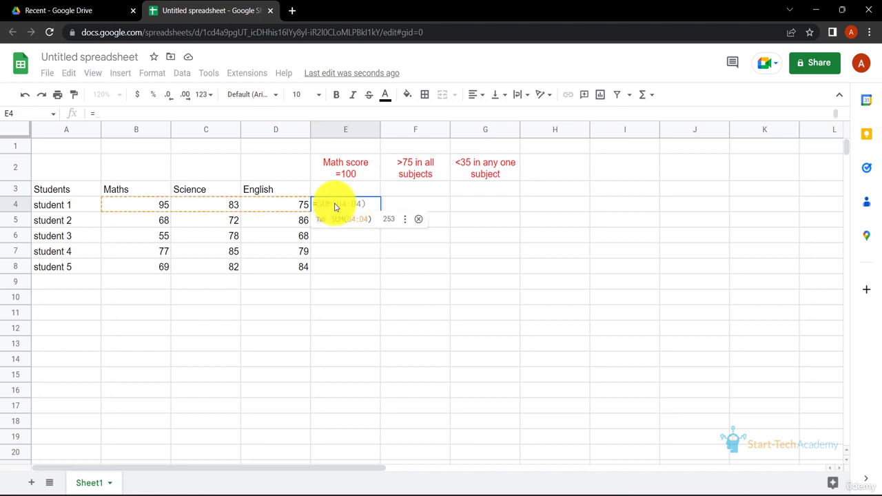
click(157, 206)
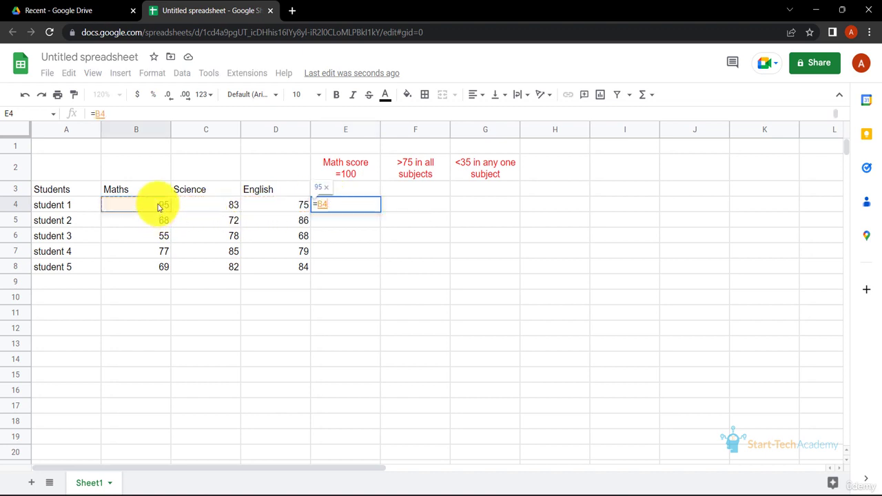
text(=100)
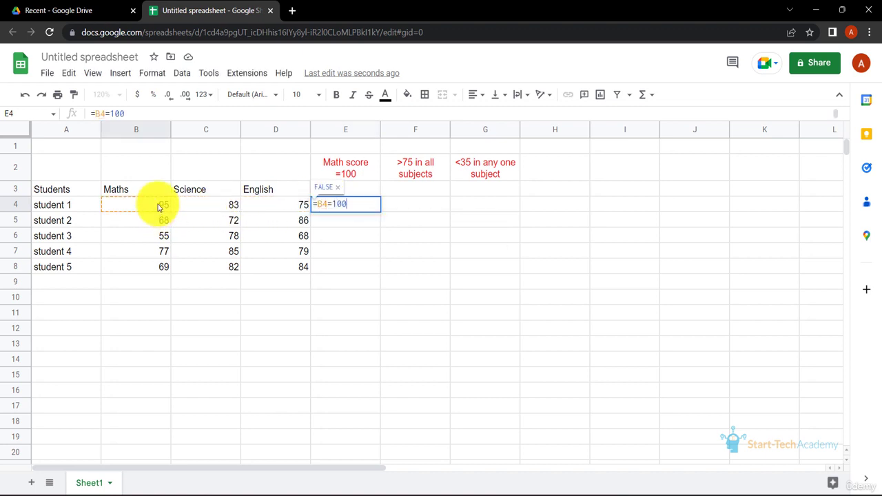
key(Return)
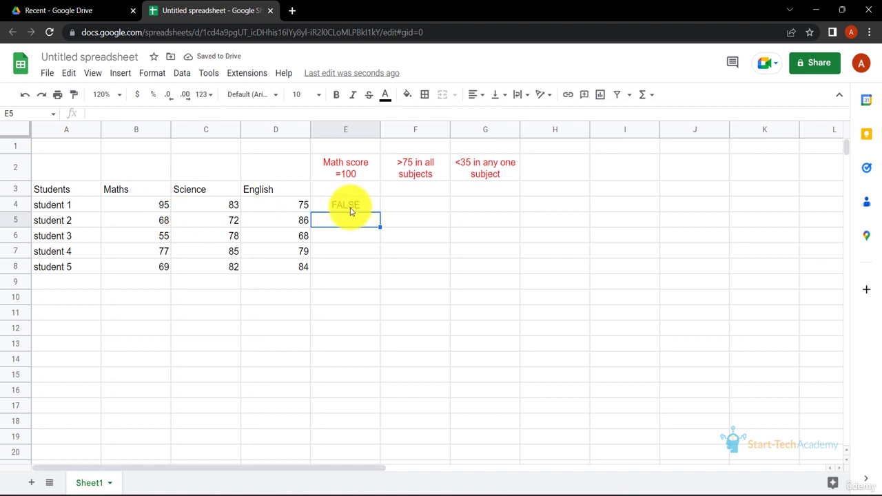
Change student 1's Maths score to 100
click(160, 208)
key(BackSpace)
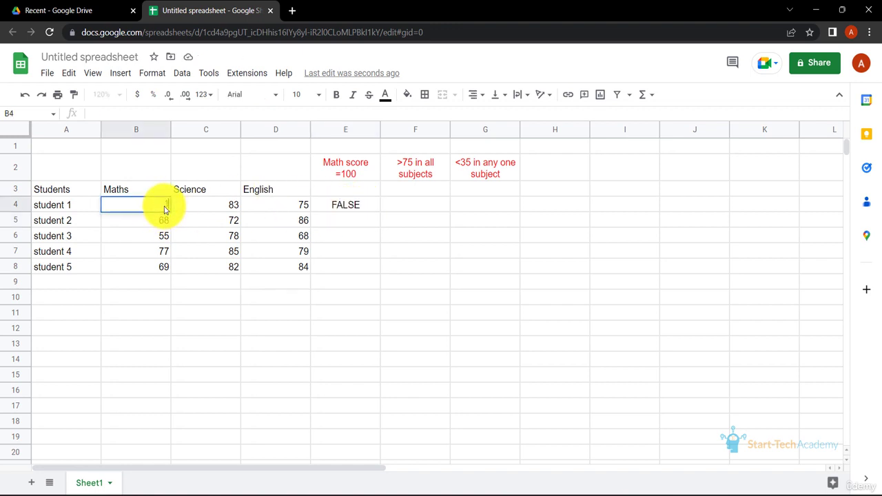
text(100)
key(Return)
Copy the E4 formula down through E8
click(364, 209)
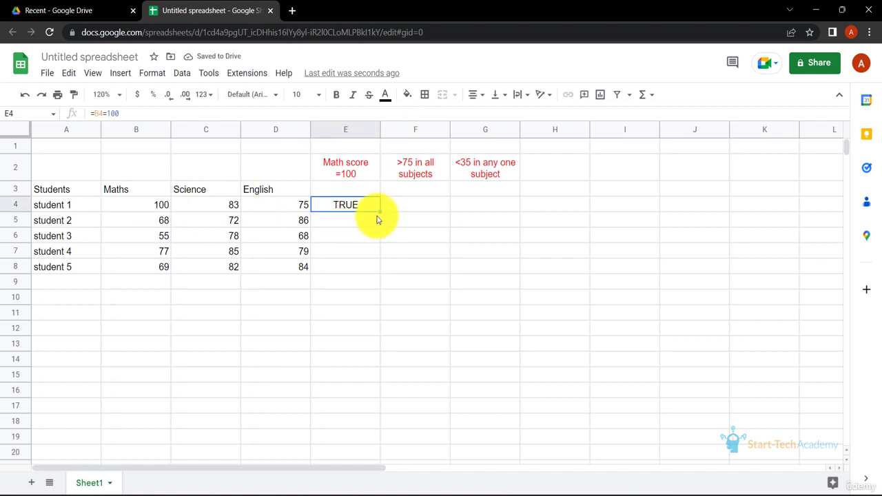
drag(379, 212, 363, 271)
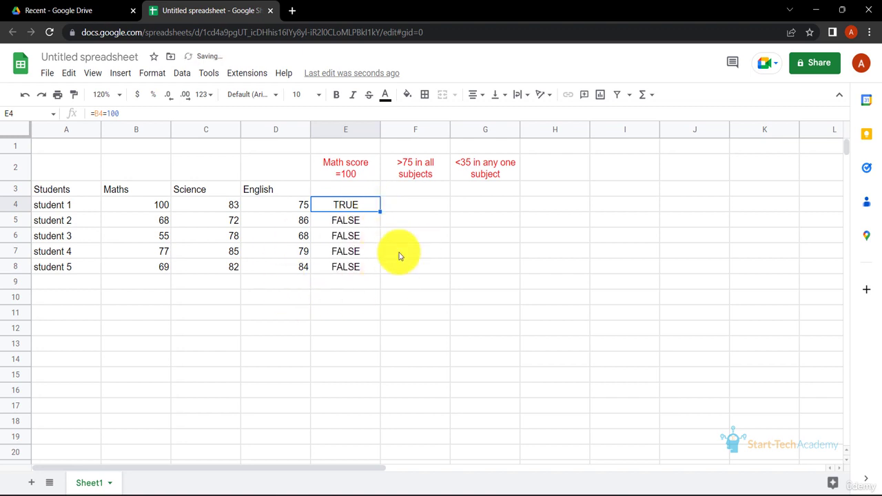
Change student 4's Maths score to 100
click(162, 249)
text(100)
key(Return)
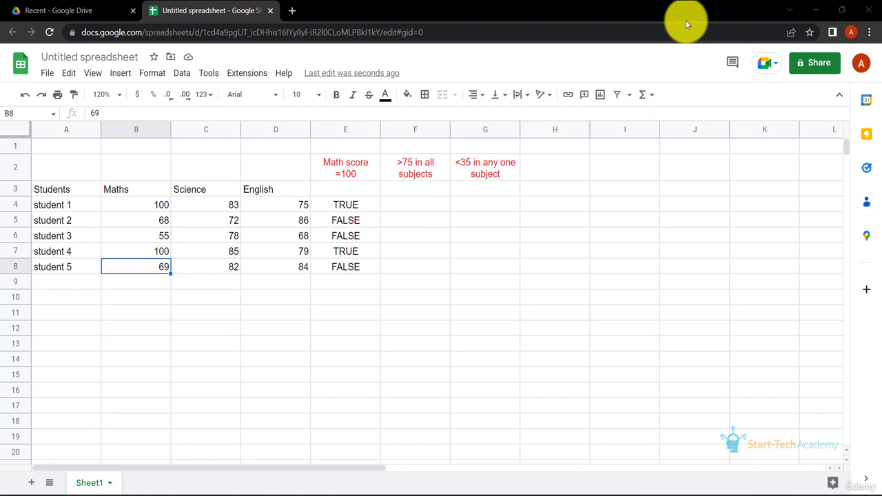
Enter =AND(B4>75,C4>75,D4>75) in F4 and accept the suggested autofill down to F8
click(419, 207)
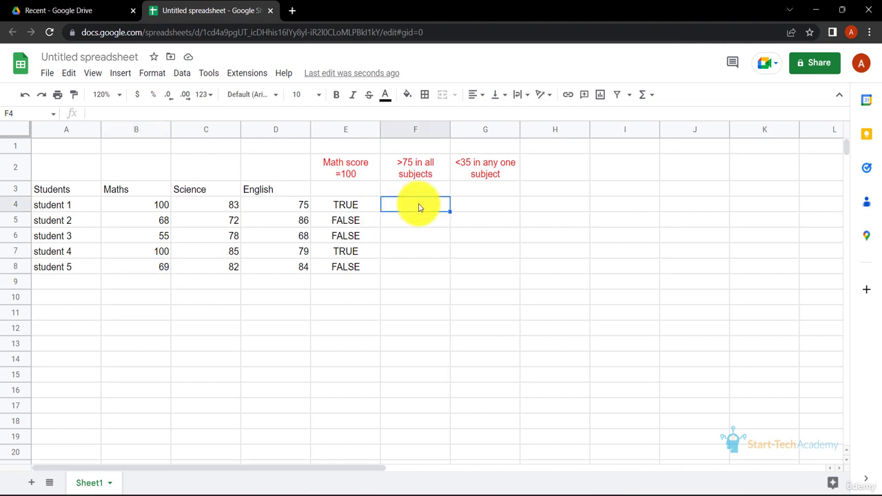
text(=AND)
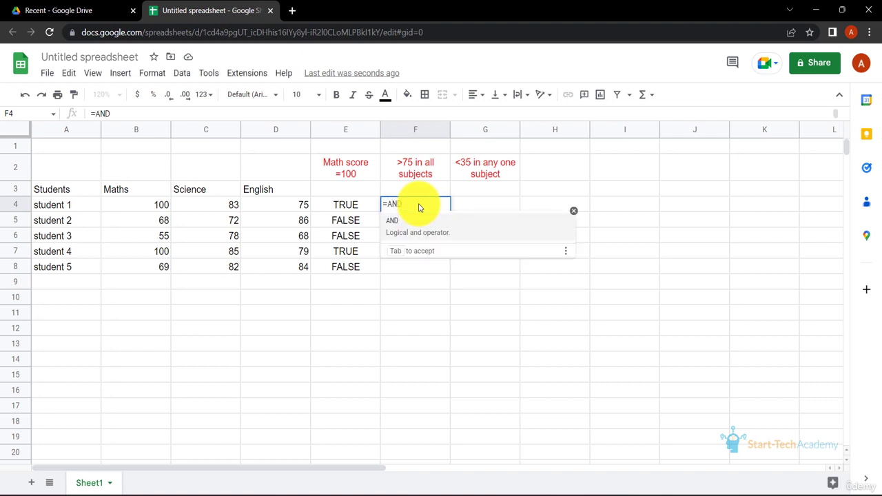
text(()
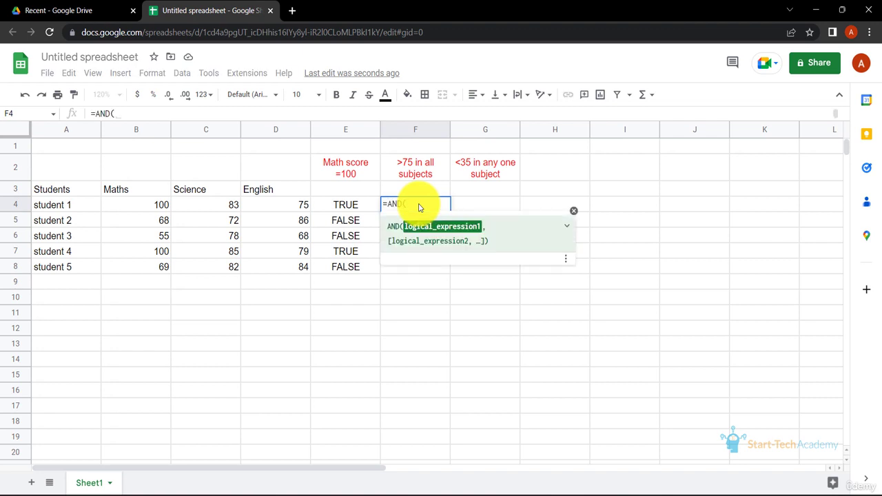
click(158, 206)
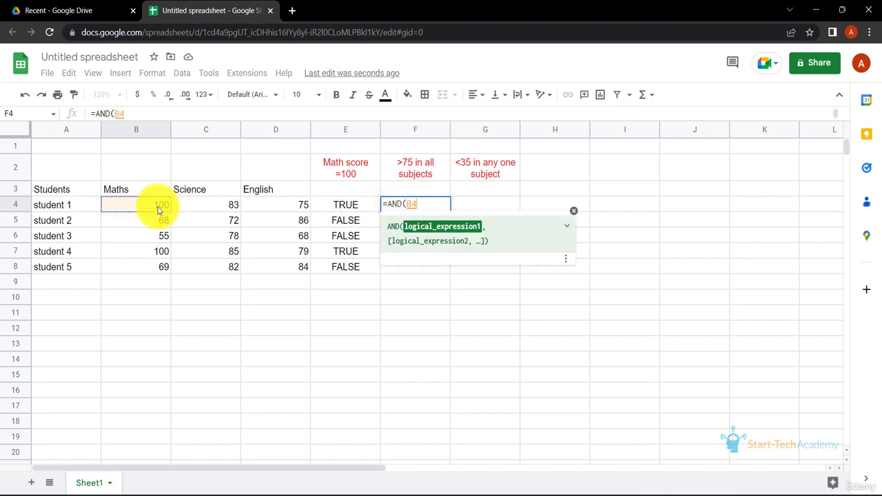
text(>75,)
click(196, 211)
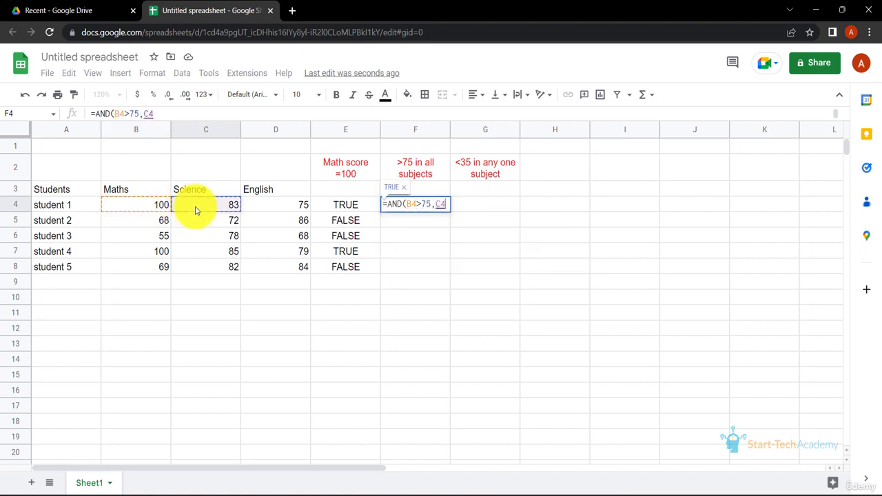
text(>75,)
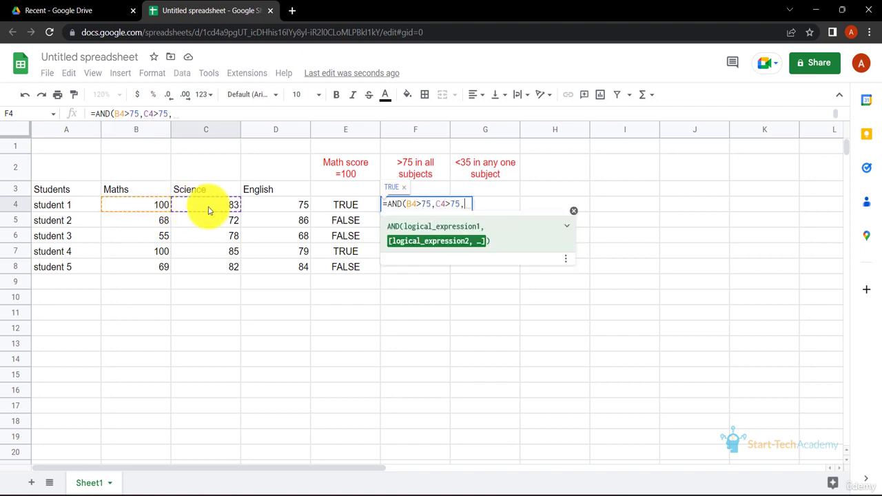
click(269, 209)
text(>75)
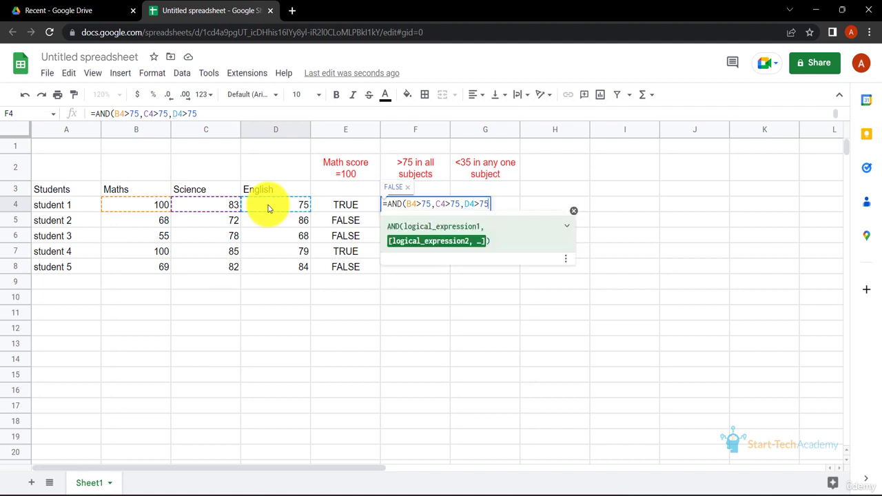
text())
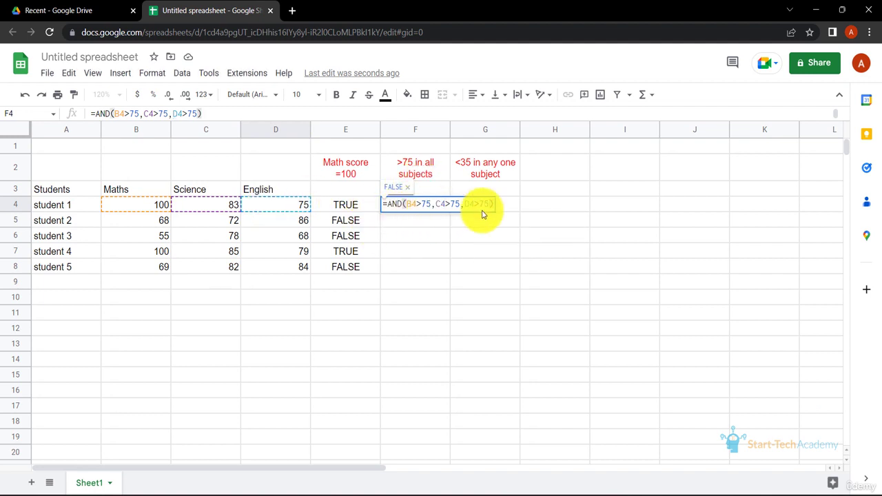
key(Return)
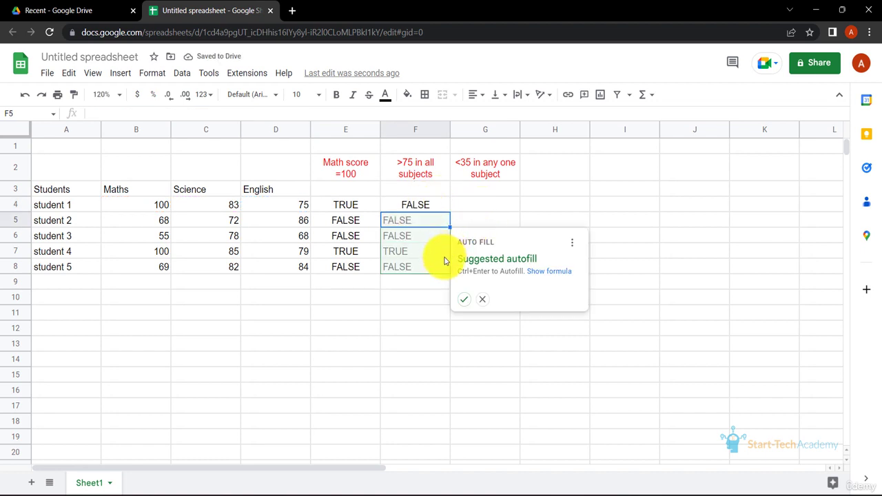
click(460, 301)
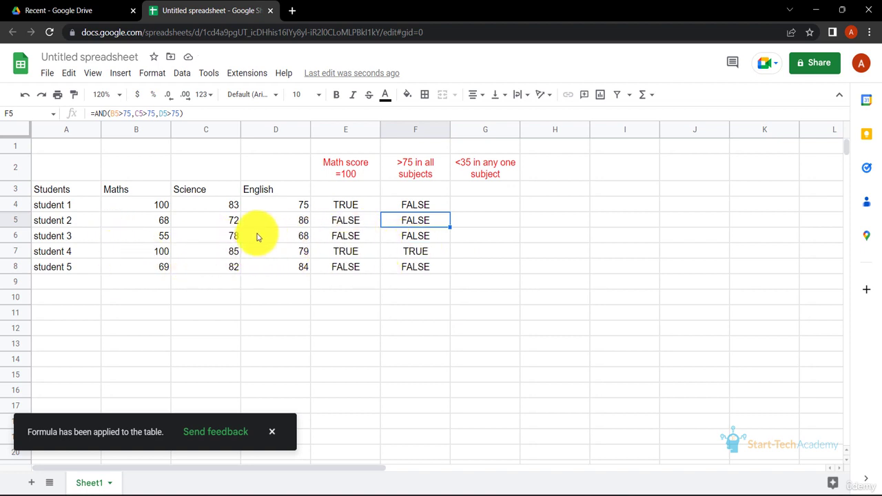
Change student 2's Science score to 76 and Maths score to 78
double_click(226, 222)
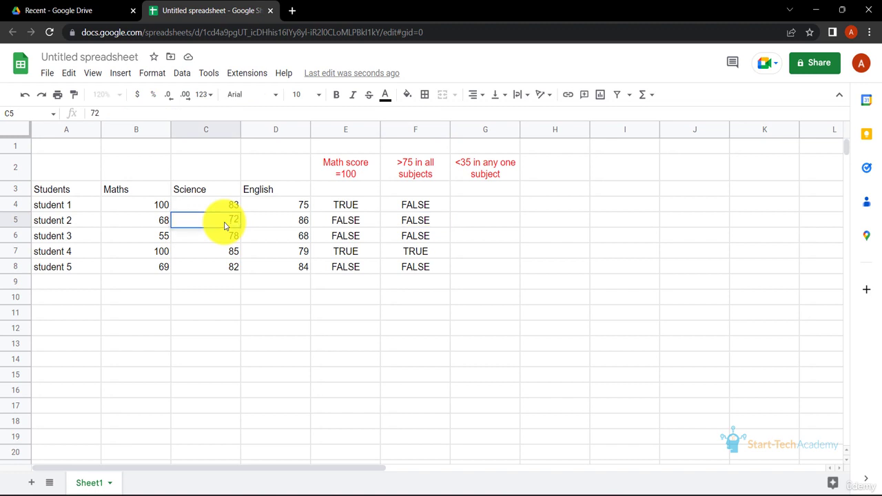
key(BackSpace)
text(6)
key(Return)
click(163, 224)
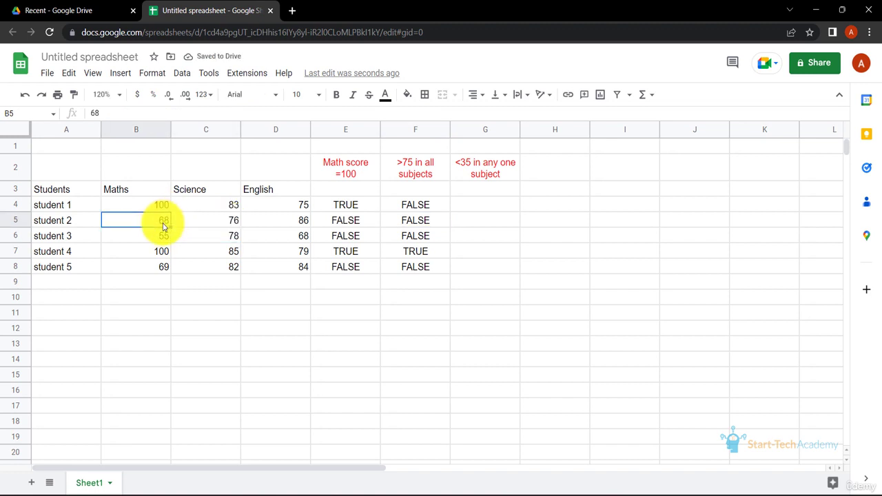
key(Delete)
text(78)
key(Return)
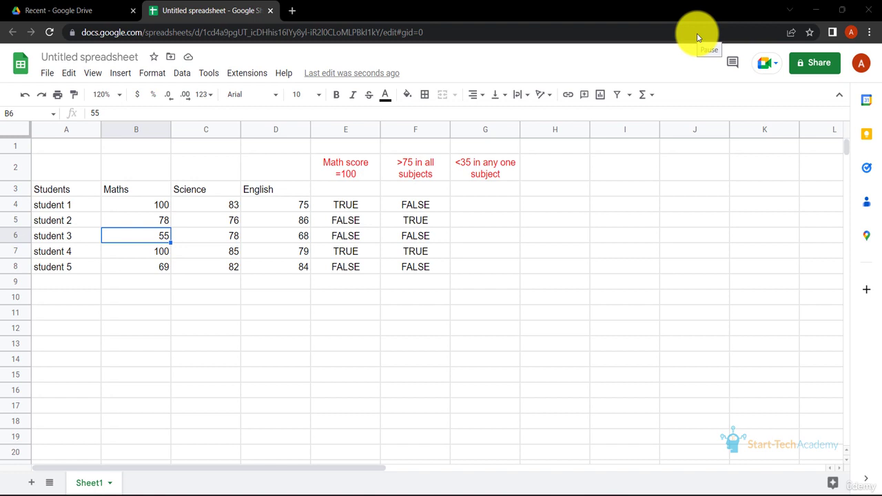
Enter =OR(B4<35,C4<35,D4<35) in G4 and fill it down through G8
click(492, 204)
text(=OR()
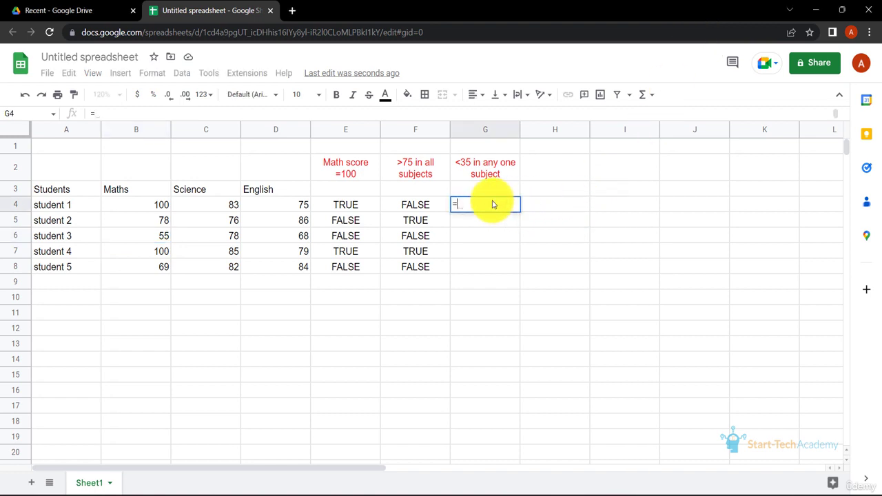
click(162, 209)
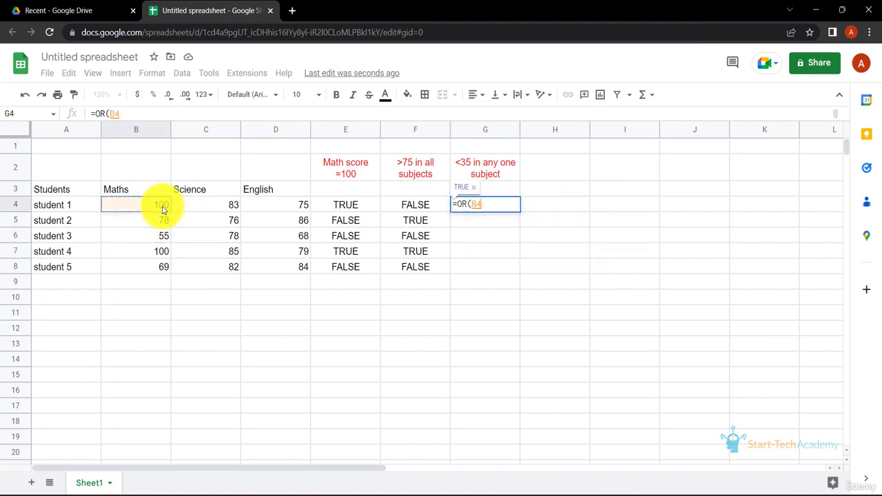
text(<35,)
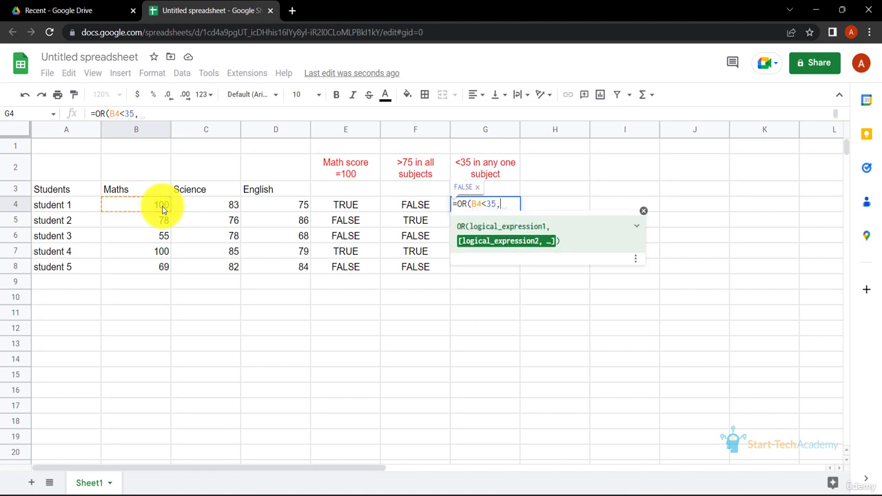
click(213, 207)
text(<35,)
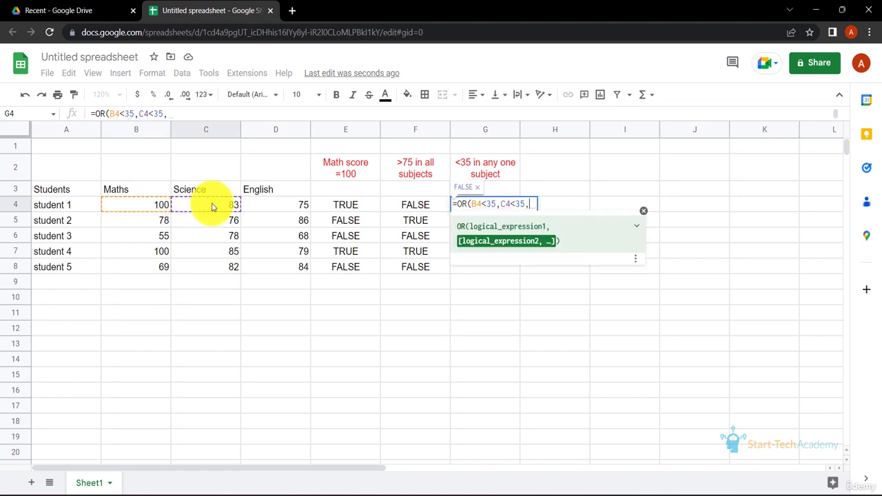
click(271, 204)
text(<35))
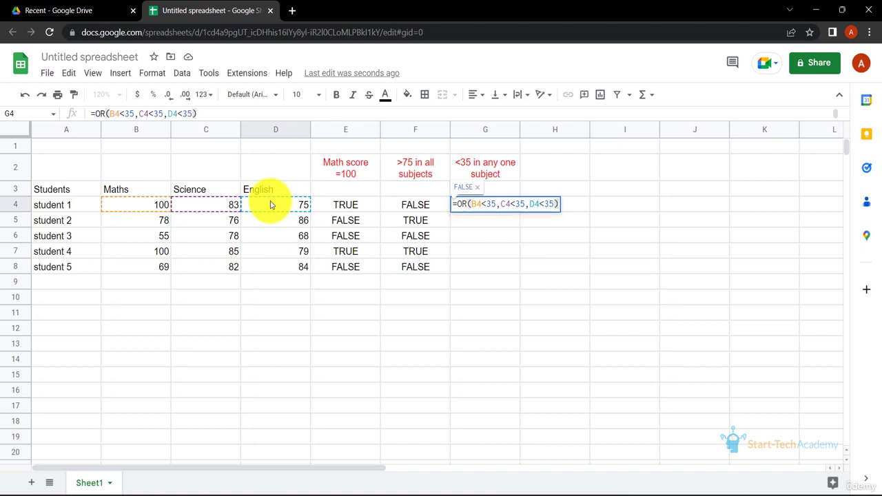
key(Return)
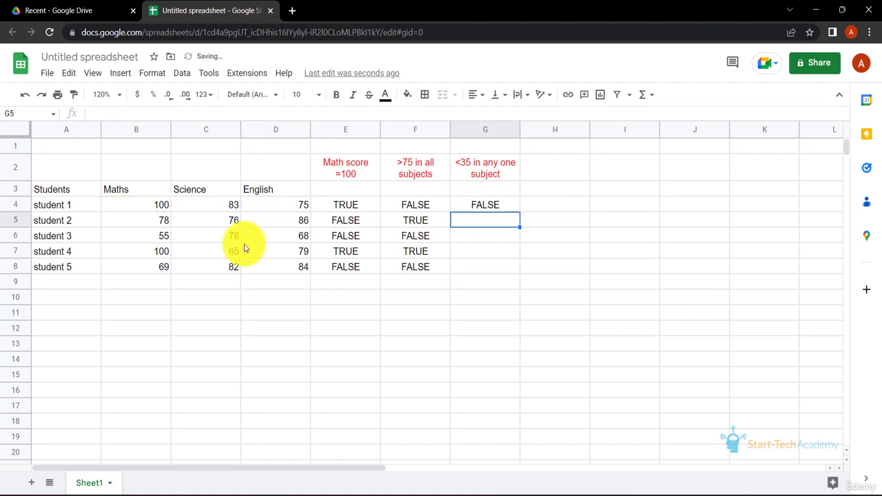
click(504, 205)
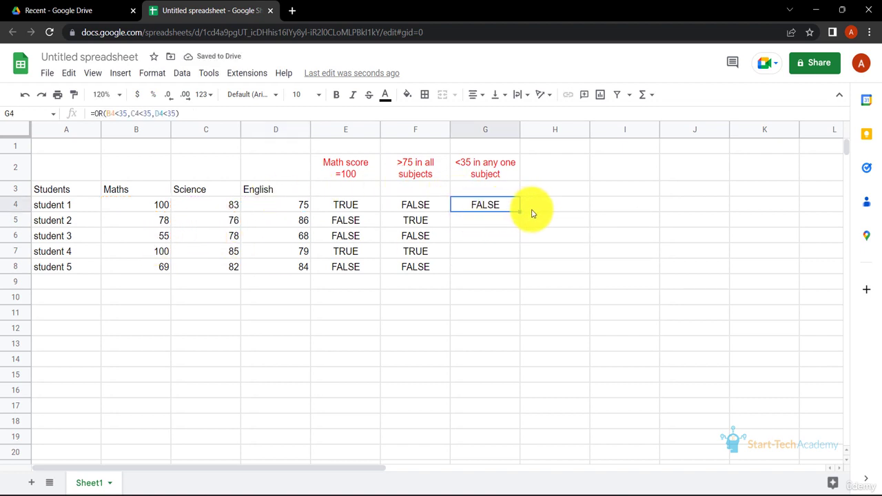
double_click(519, 213)
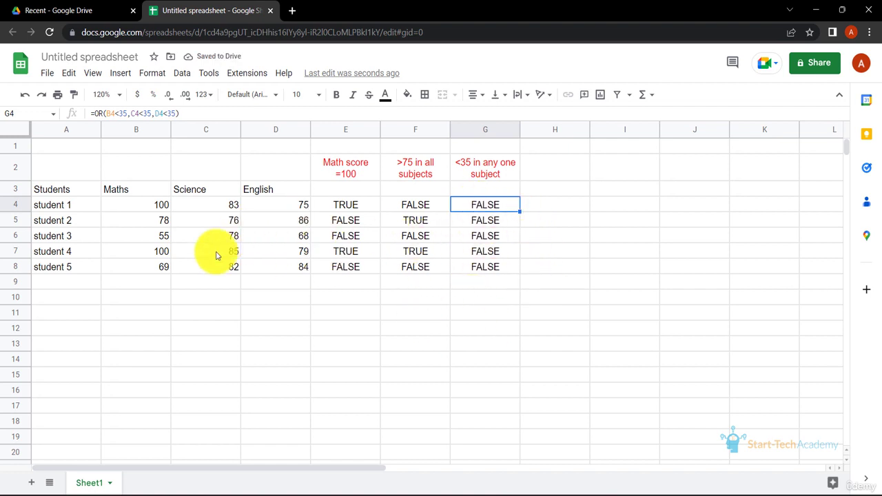
Change student 5's Science score to 34
double_click(233, 274)
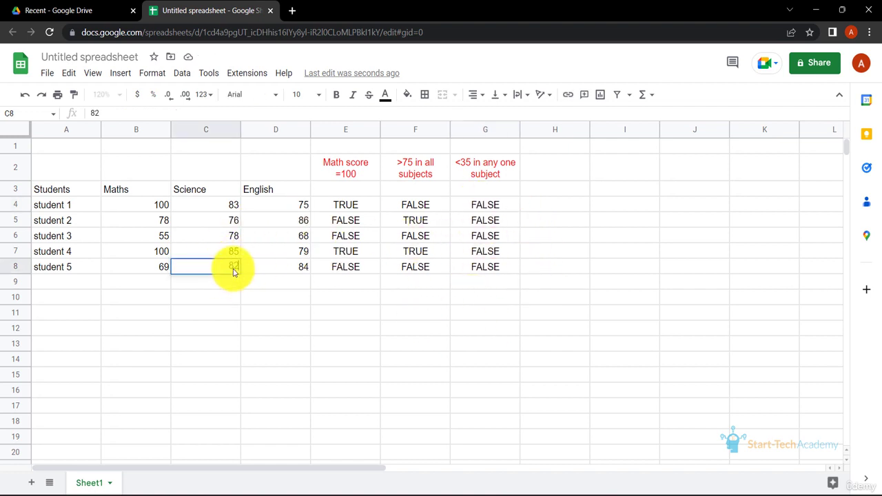
key(BackSpace)
key(BackSpace)
text(34)
key(Return)
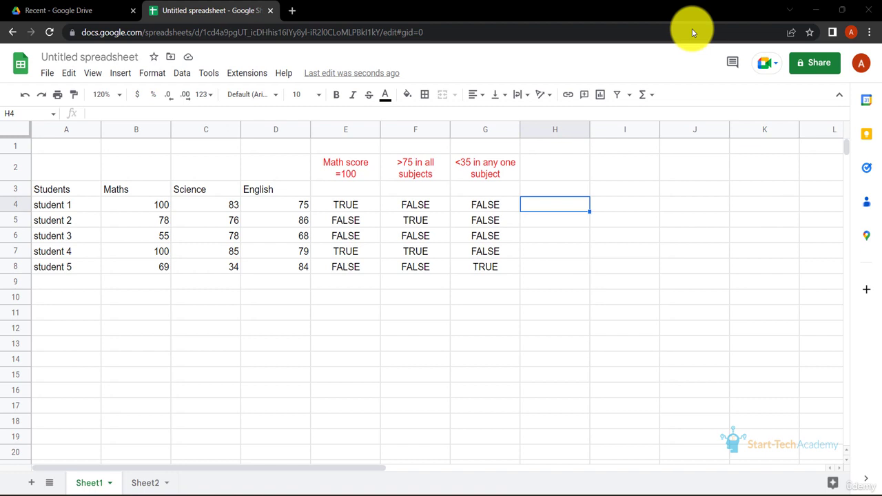
On Sheet2, enter =IF(B6>=75,"A","B") as the Math Grade in E6 and accept the suggested autofill down to E10
key(alt+Down)
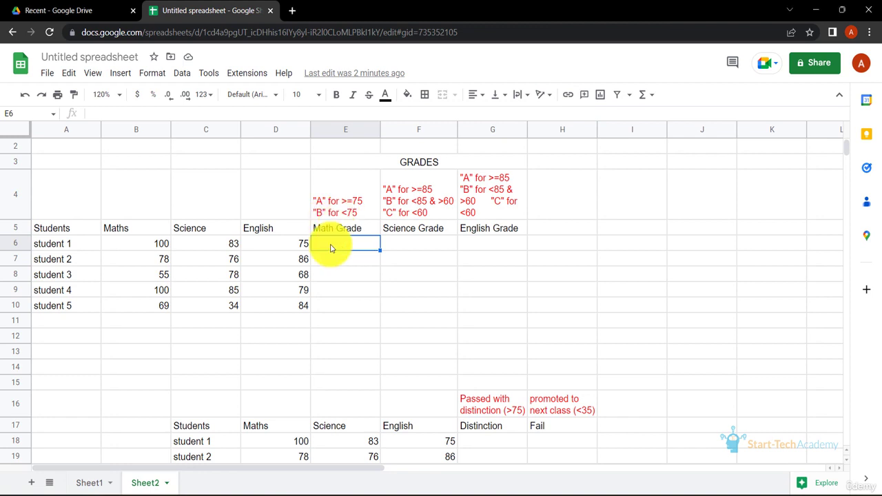
text(=)
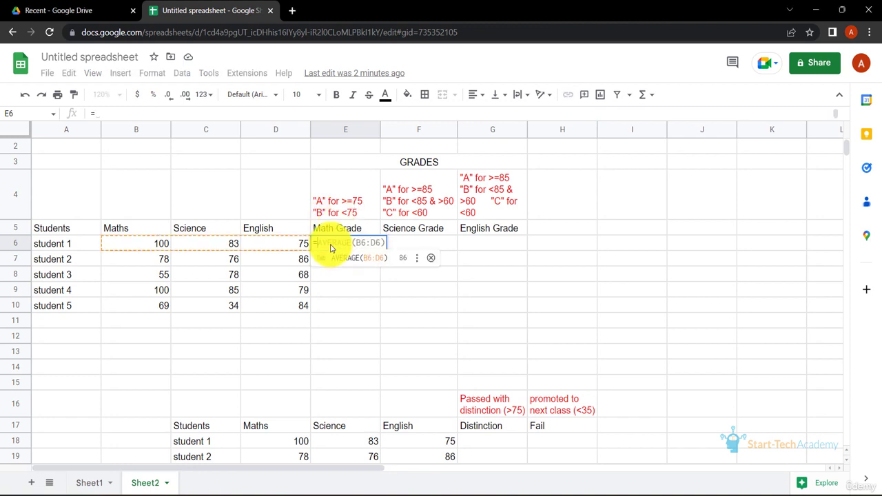
text(IF()
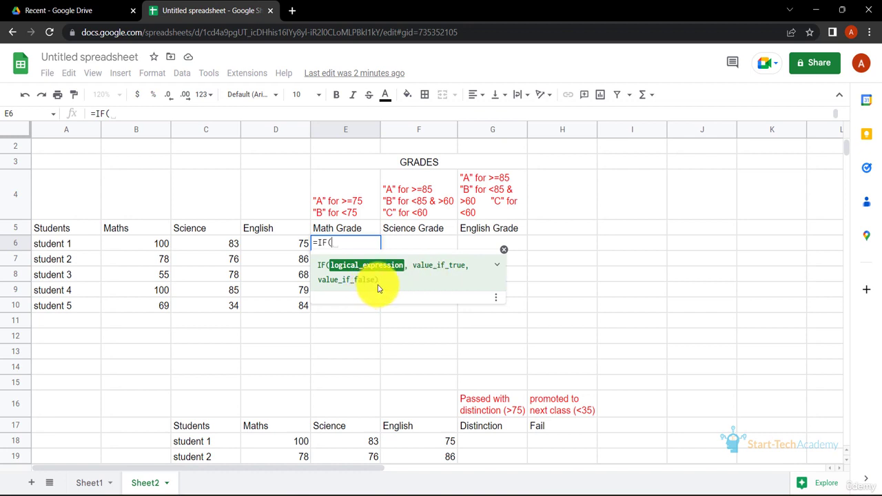
click(158, 246)
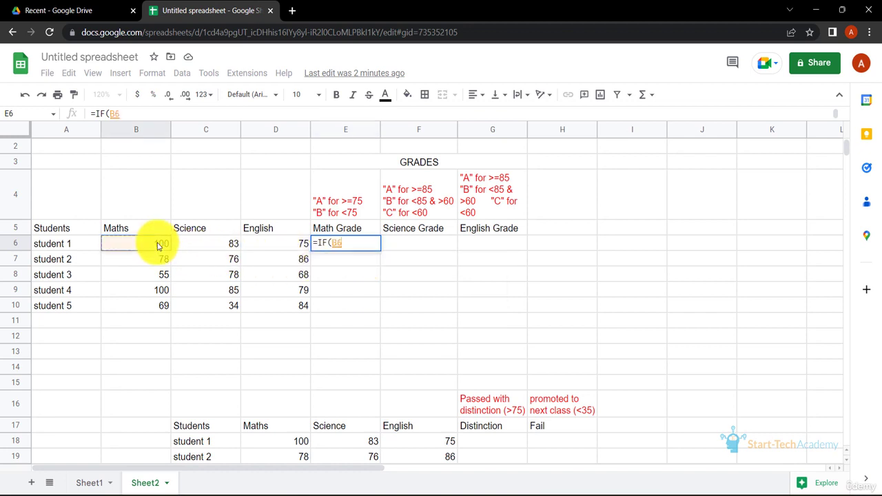
text(>=75,)
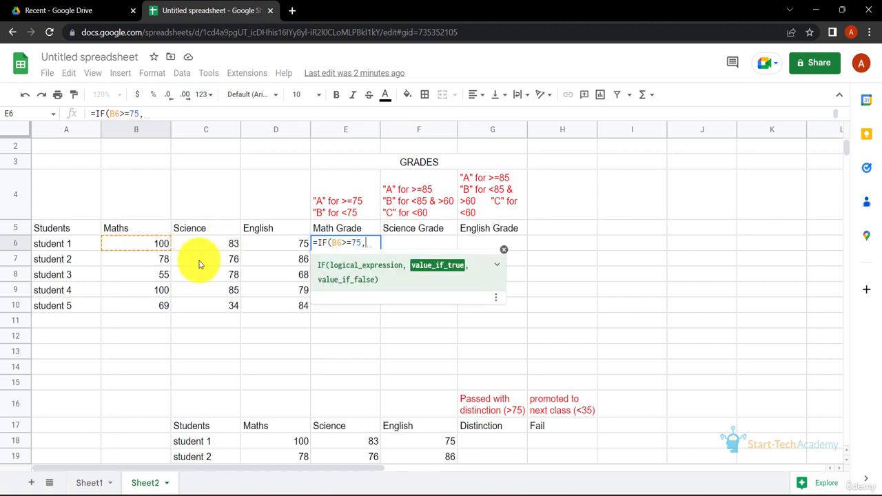
text("A", )
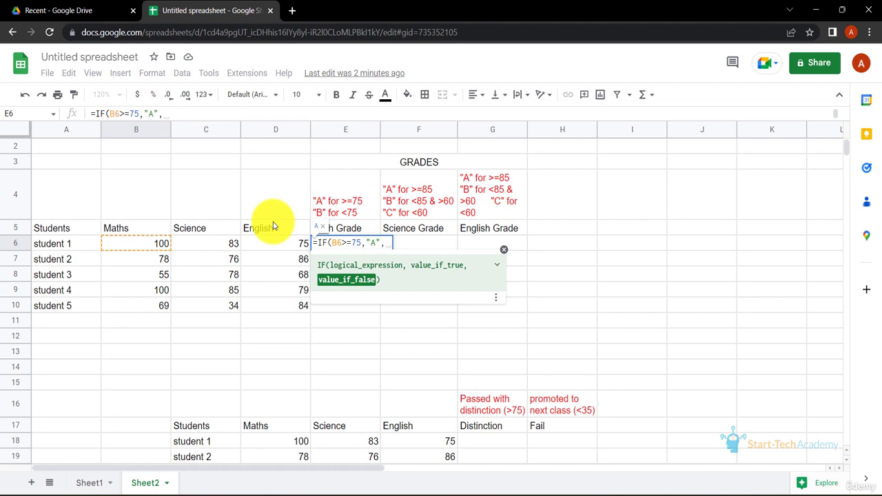
text("B"))
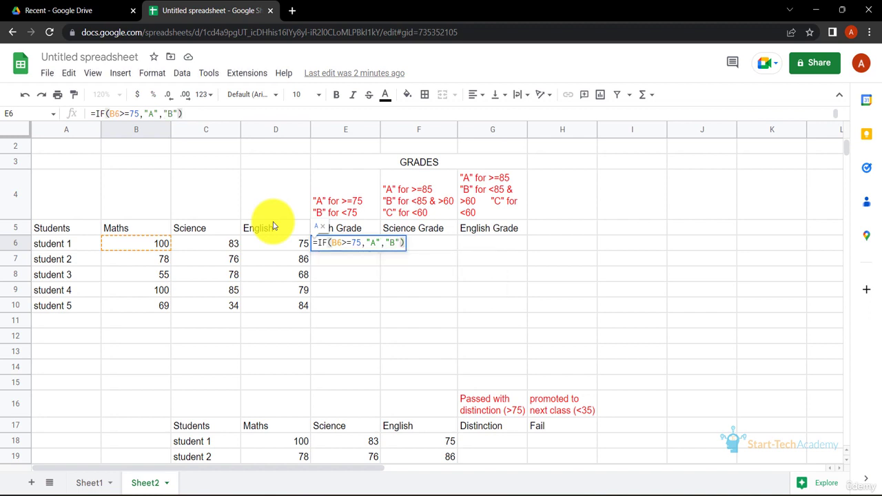
key(Return)
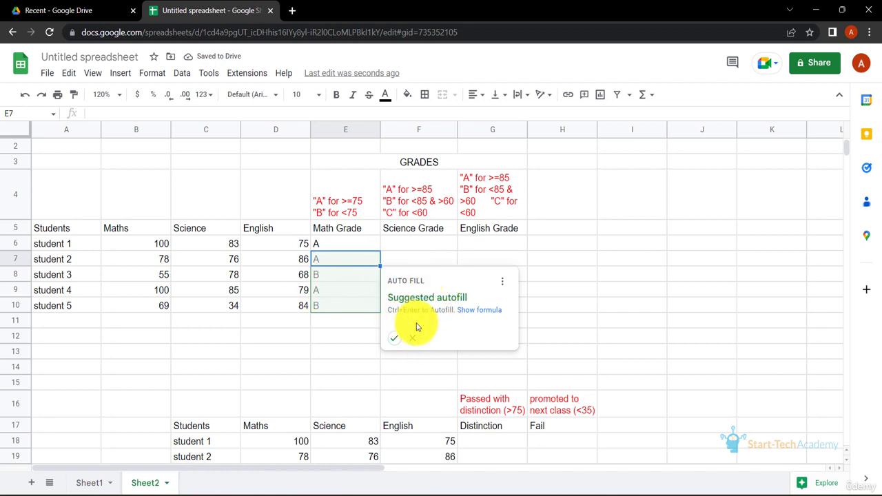
click(398, 342)
click(328, 275)
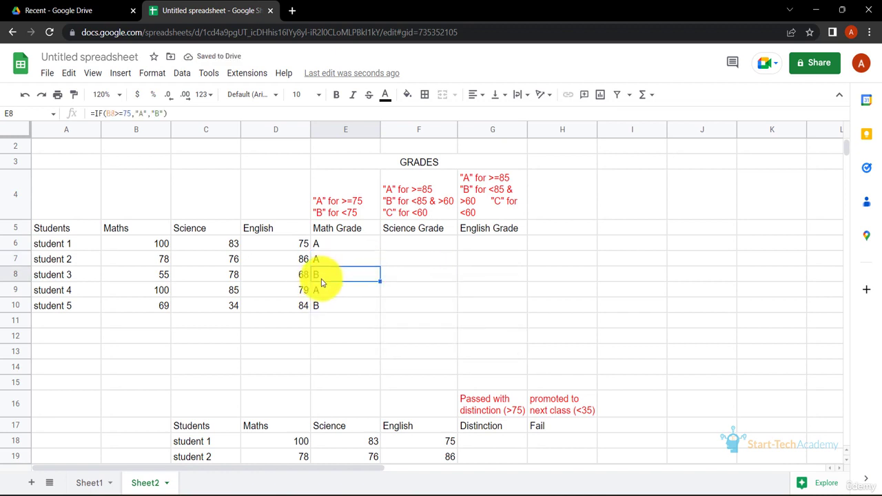
click(327, 319)
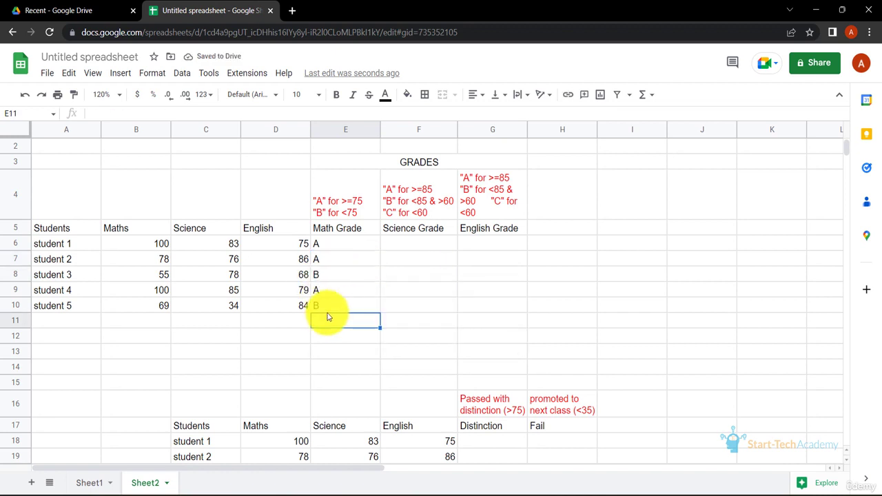
click(324, 310)
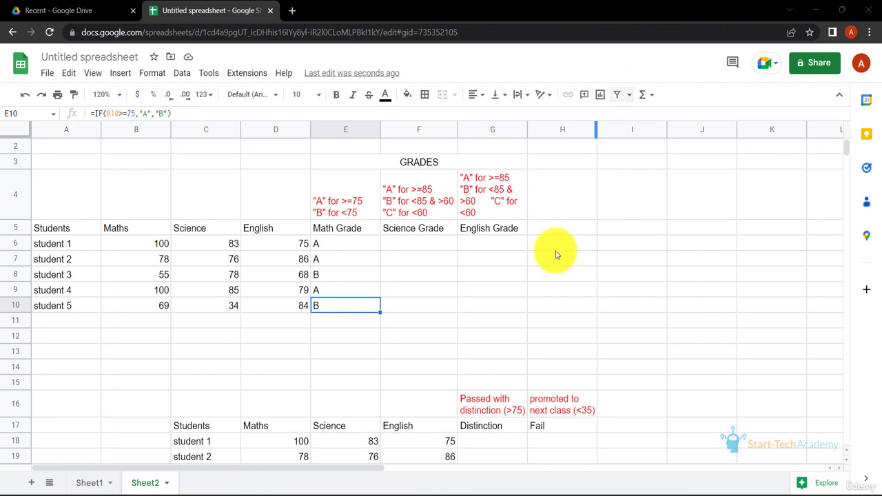
Enter the nested formula =IF(C6>=85,"A",IF(C6<60,"C","B")) as the Science Grade in F6 and accept the suggested autofill down to F10
click(404, 245)
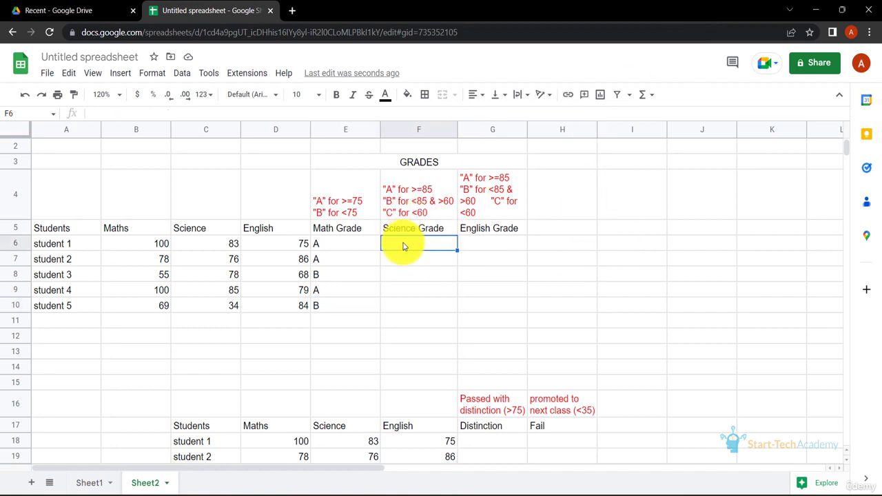
text(=IF()
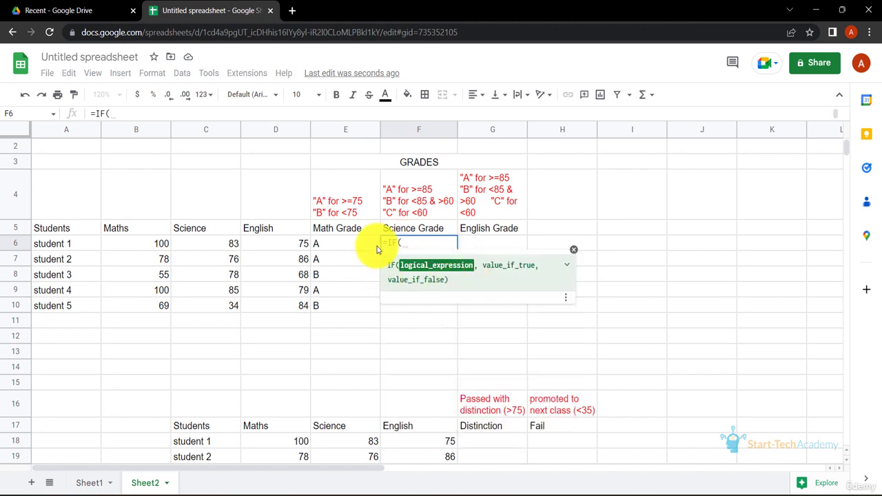
click(229, 249)
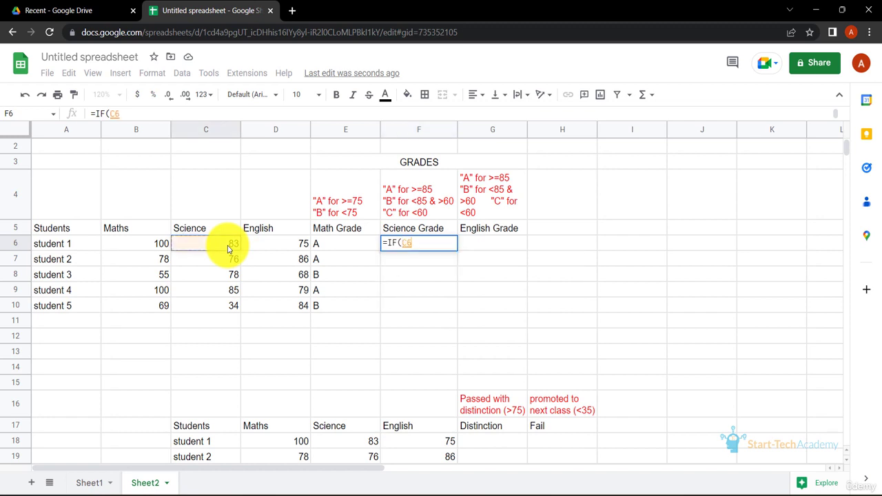
text(>)
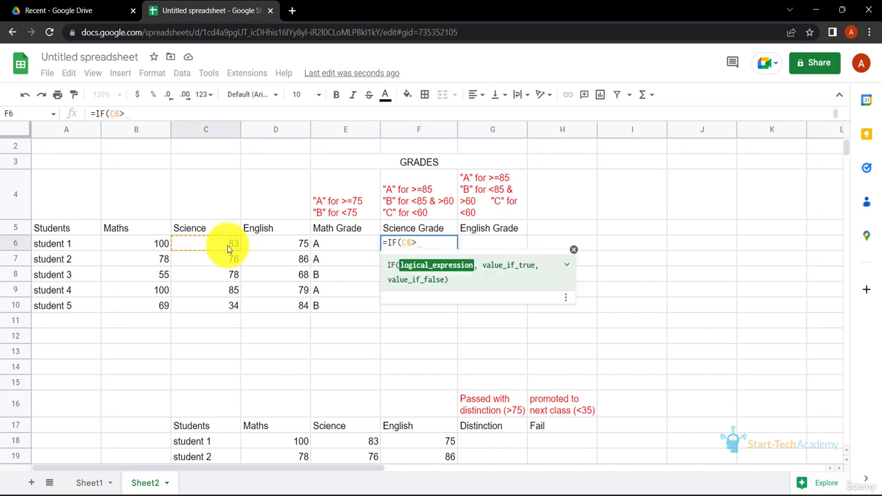
text(=85,)
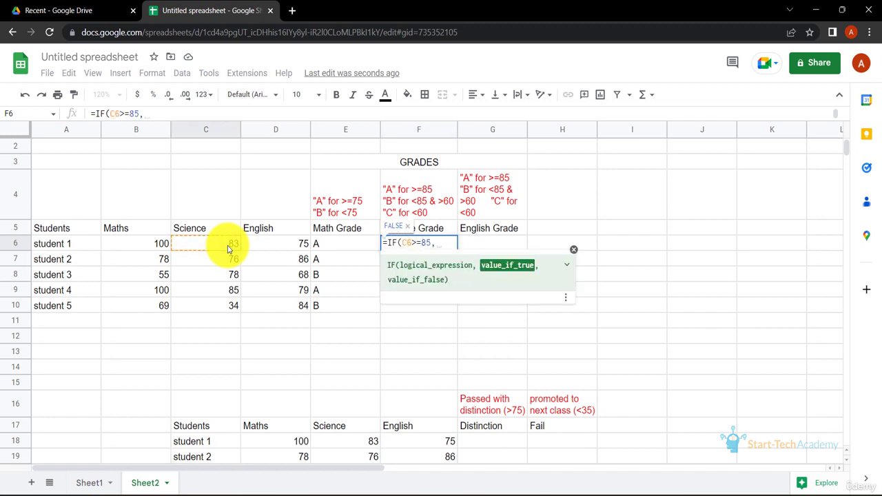
text("A",)
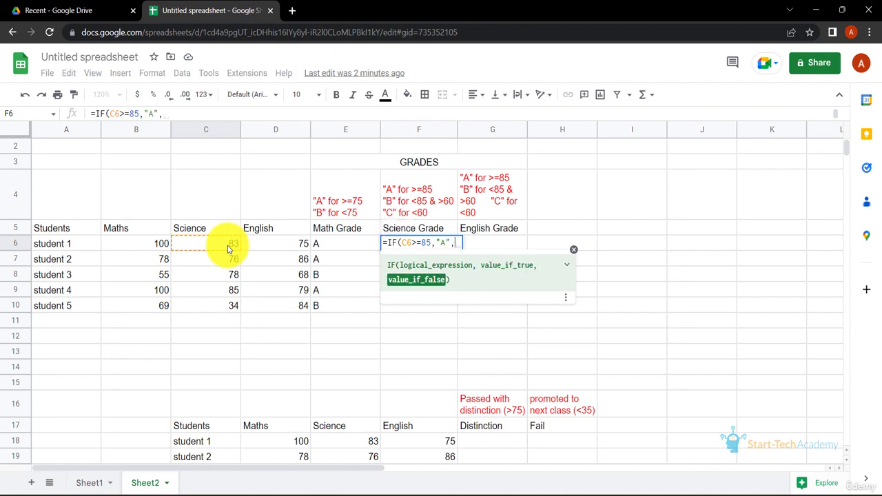
text(IF()
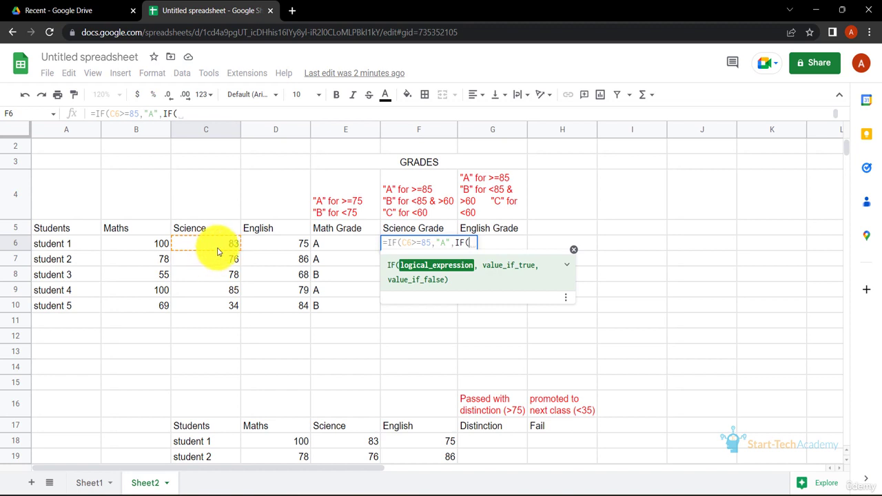
click(222, 247)
text(<)
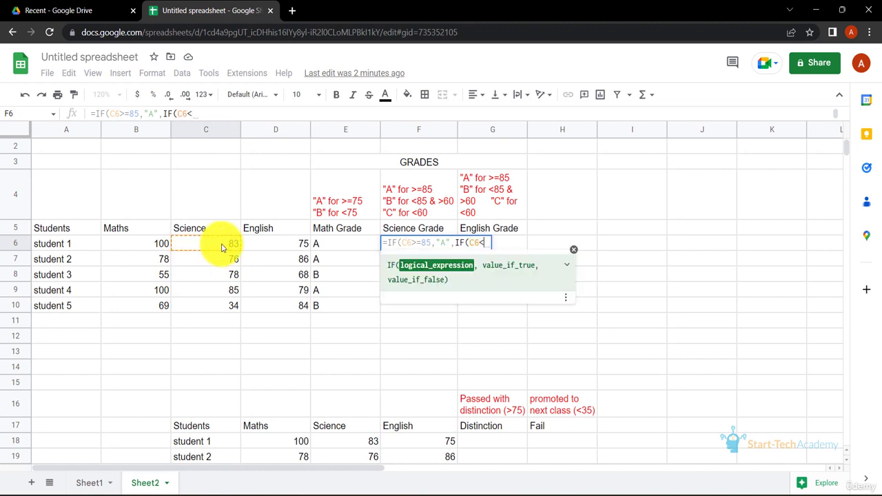
text(60)
text(,")
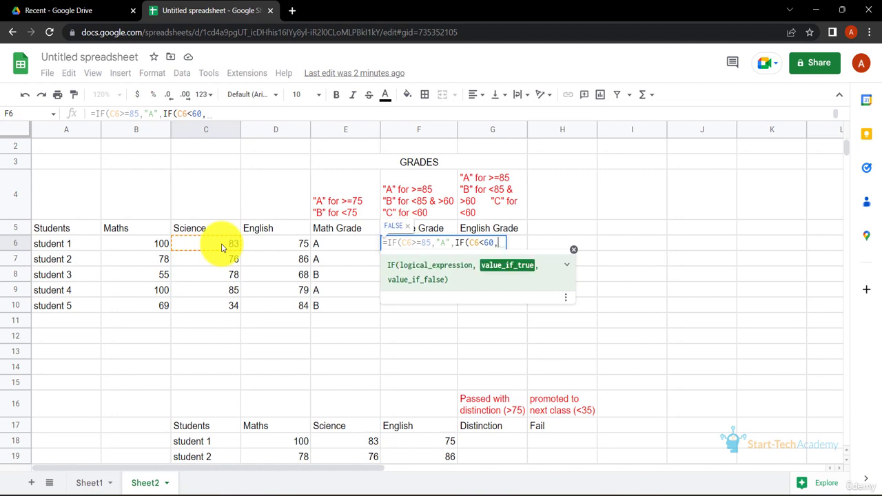
text(C)
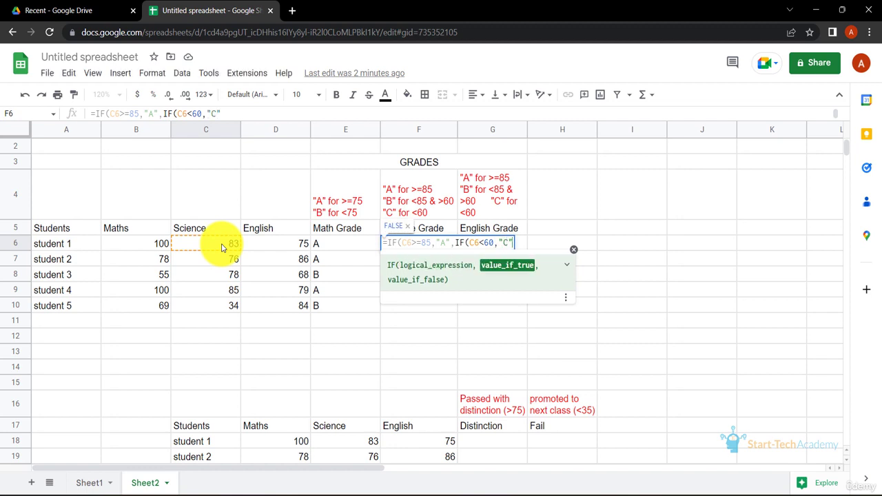
text(","B")))
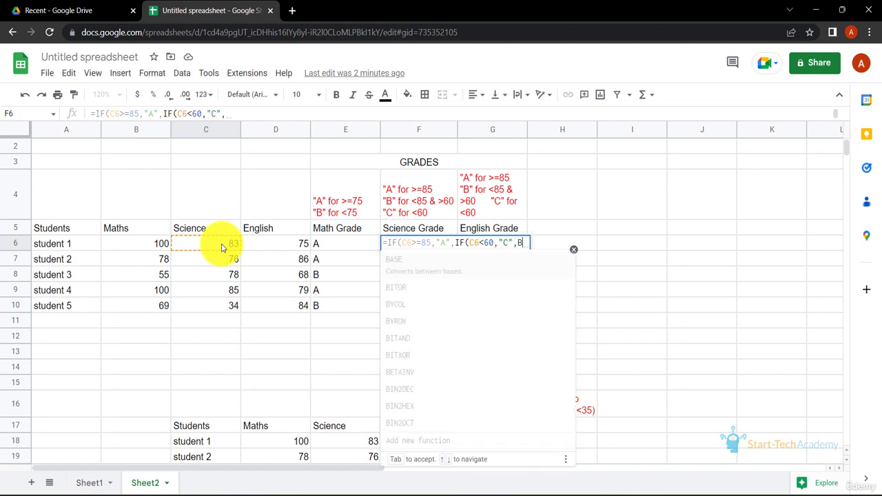
key(Return)
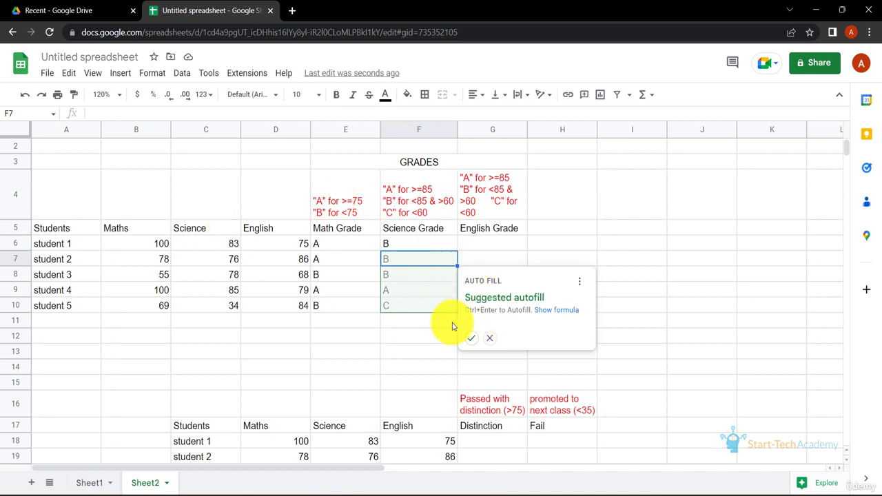
click(471, 337)
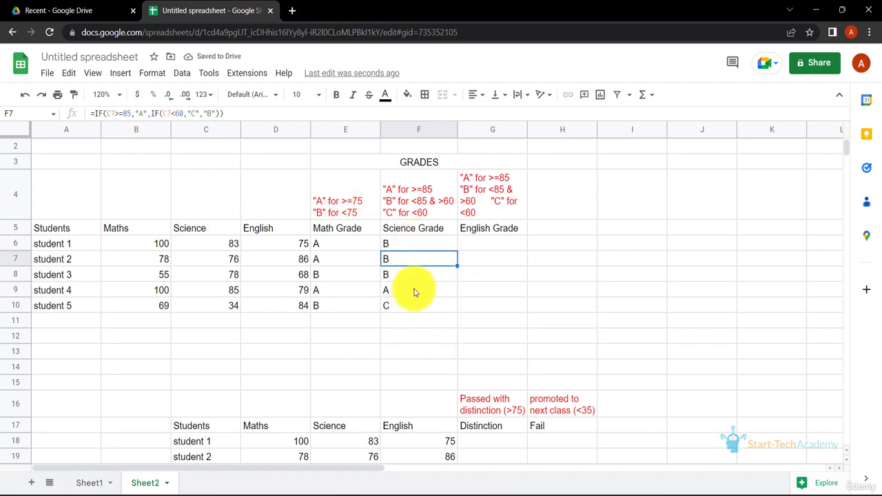
click(411, 289)
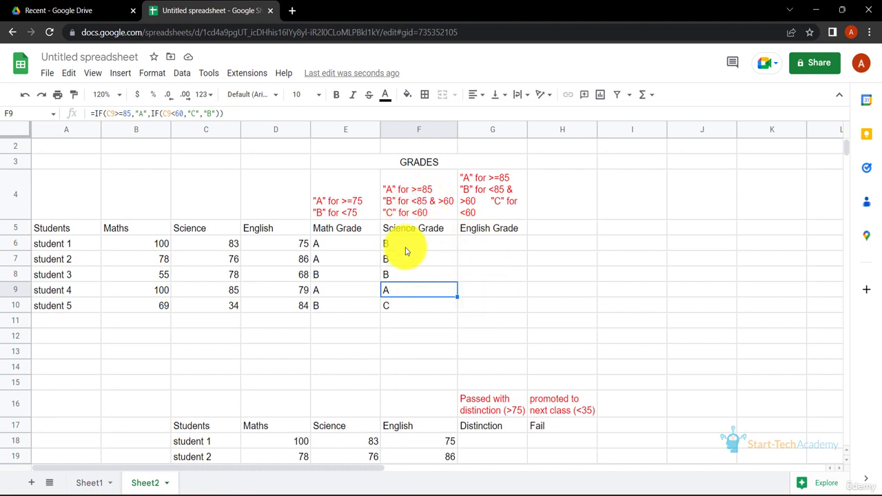
Enter =IF(AND(D18>75,E18>75,F18>75),"Pass with distinction") as the Distinction formula in G18 and accept the suggested autofill down to G22
scroll(532, 167, down, 2)
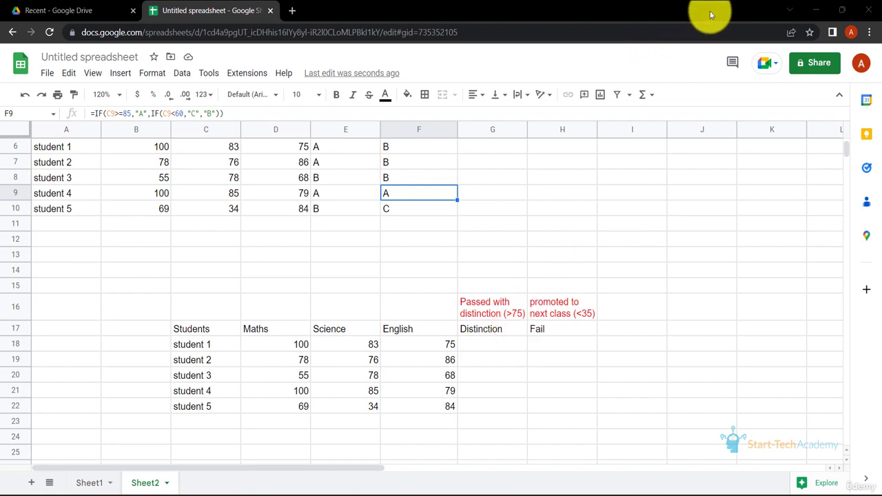
click(490, 344)
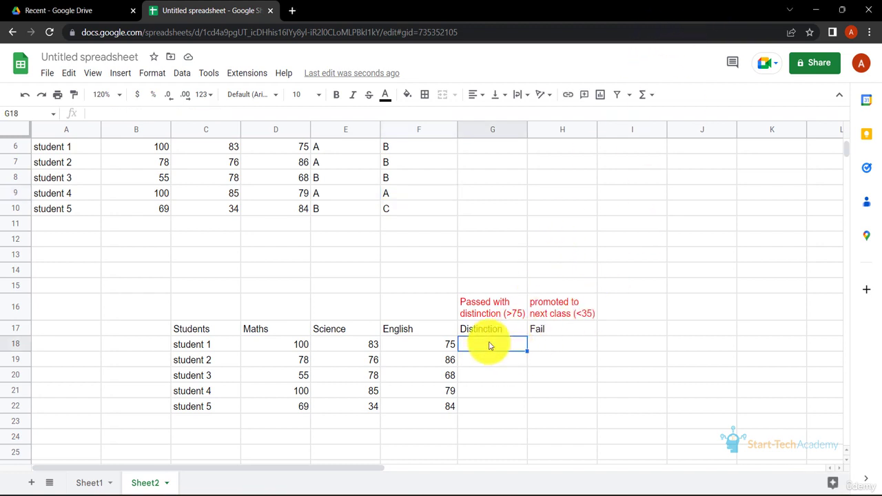
text(=IF()
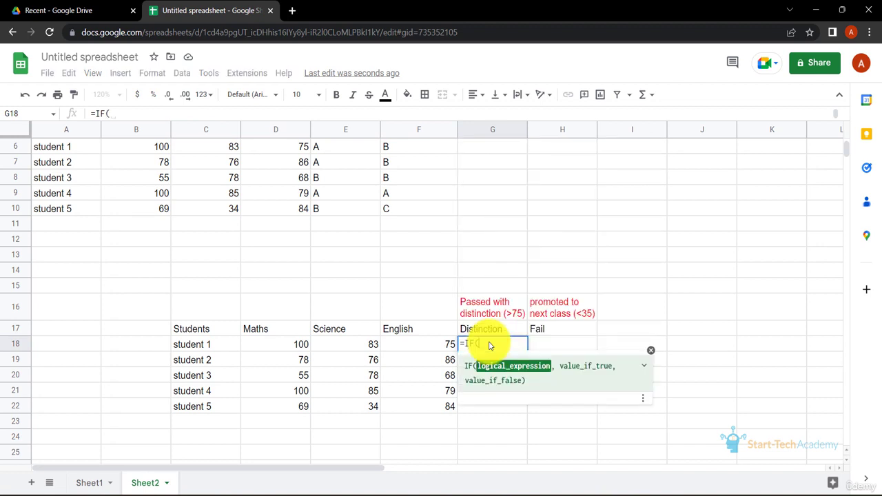
text(AND()
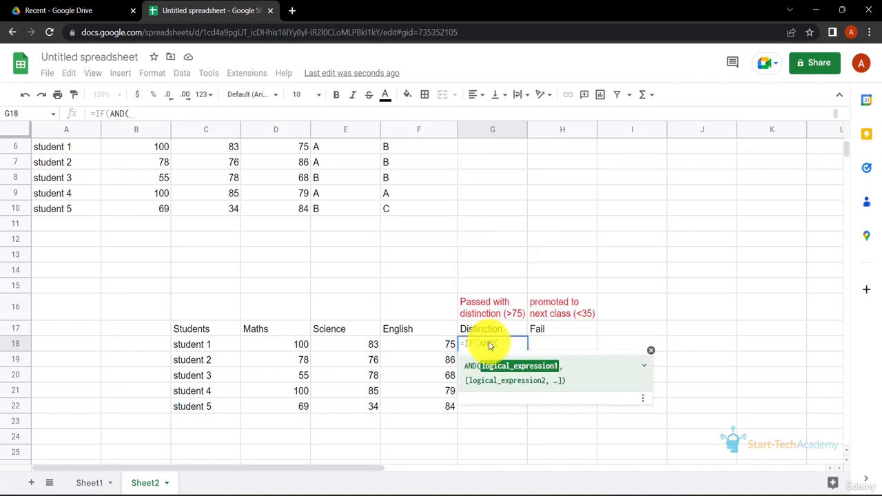
click(293, 350)
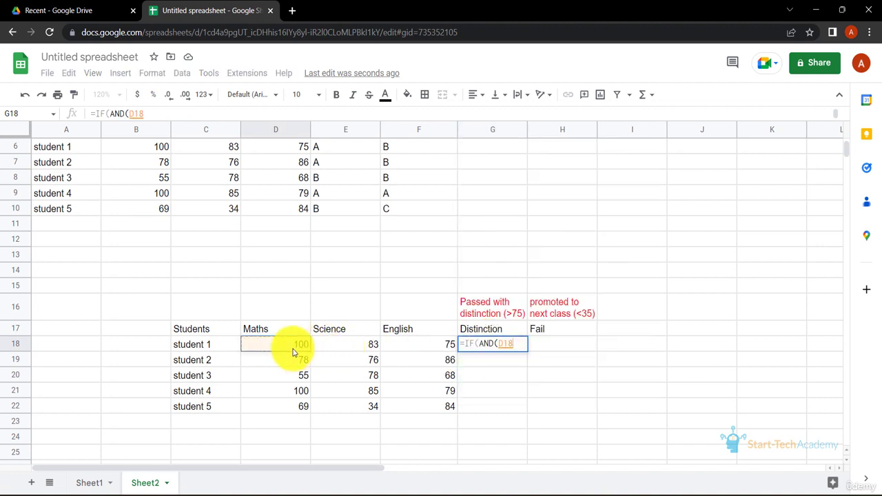
text(>75,)
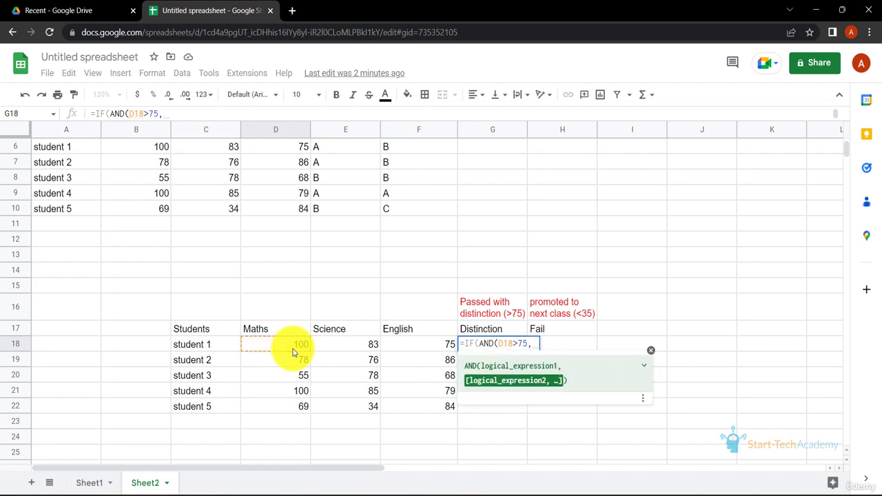
click(328, 349)
text(>75,)
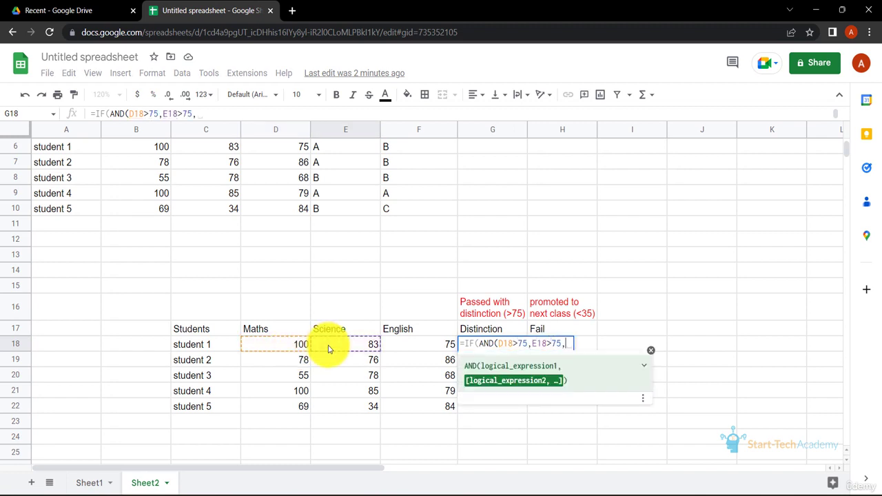
click(409, 343)
text(>75)
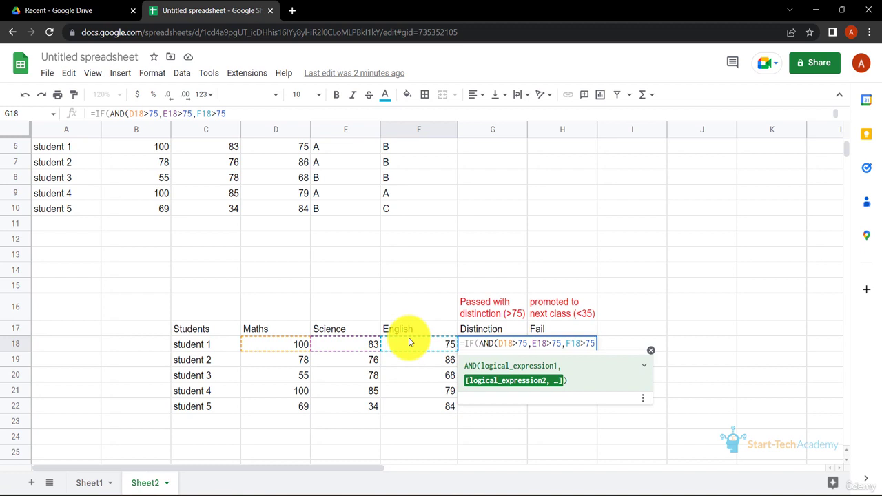
text())
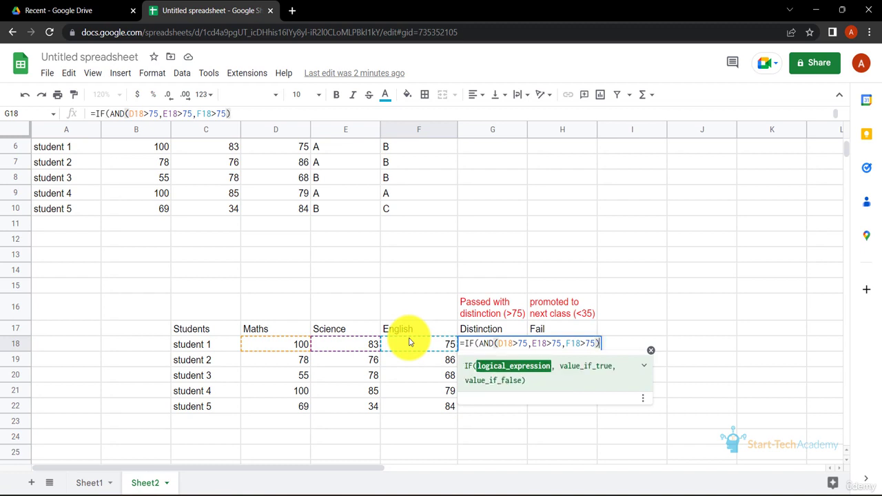
text(, )
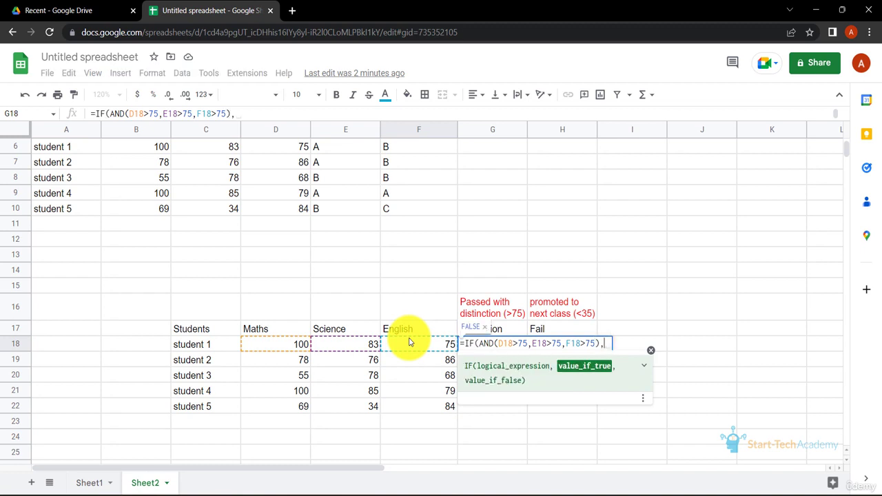
text("Pa)
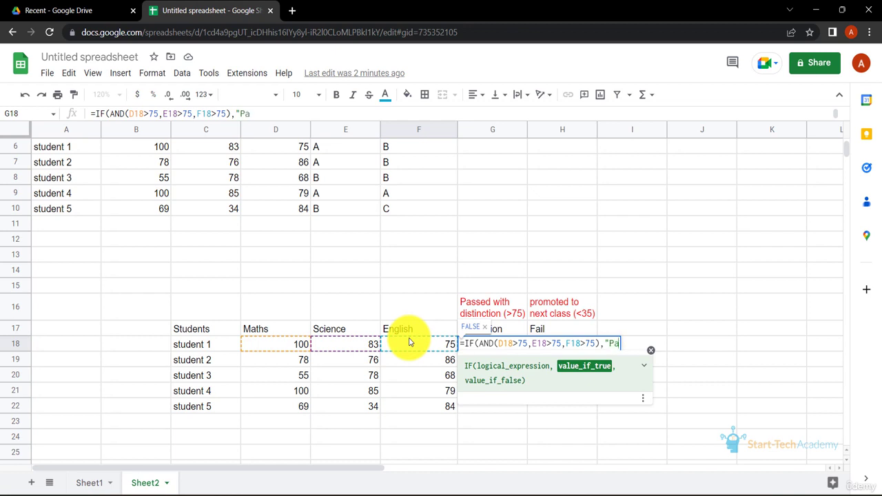
text(ss with distinction",)
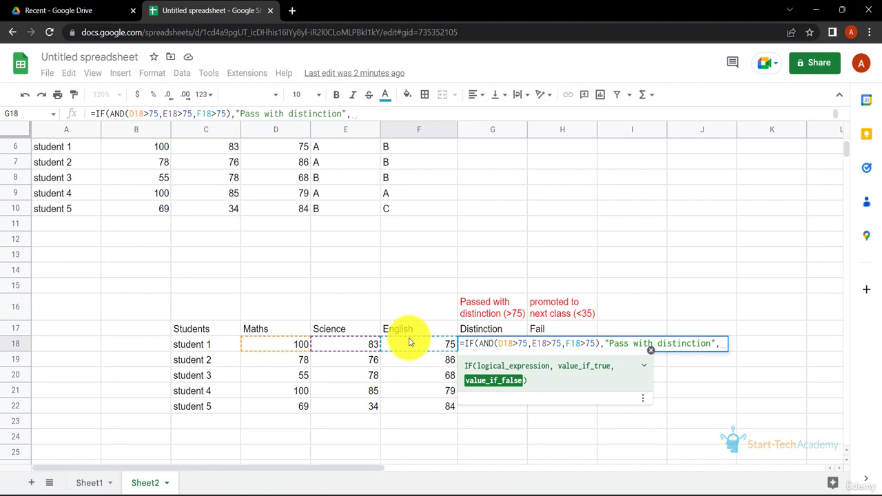
key(BackSpace)
text())
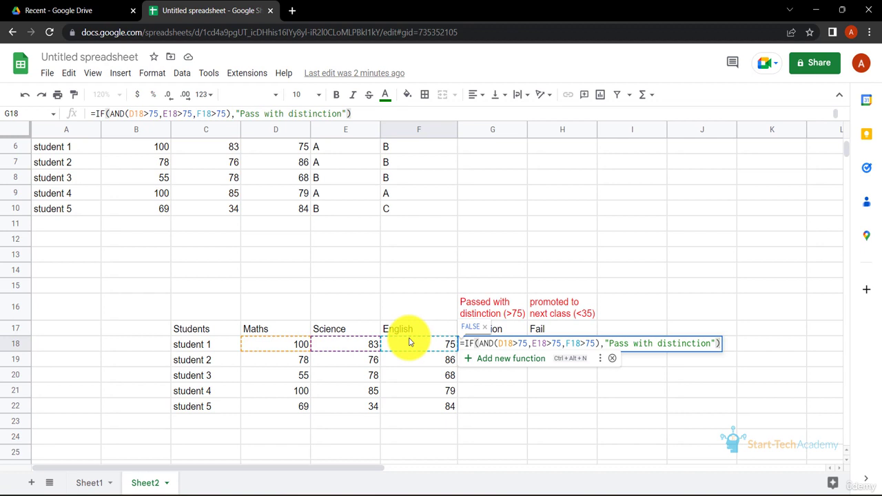
key(Return)
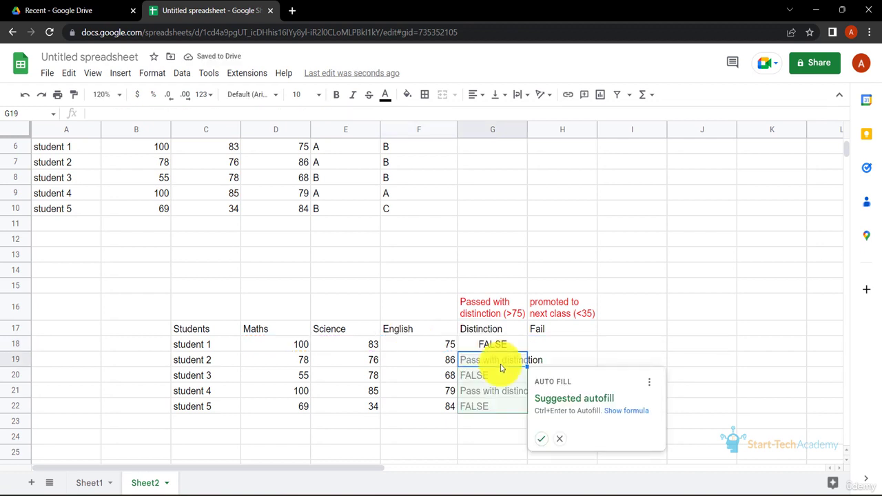
click(540, 440)
Edit the G18 formula to add "not passed with distinction" as its value-if-false
click(506, 348)
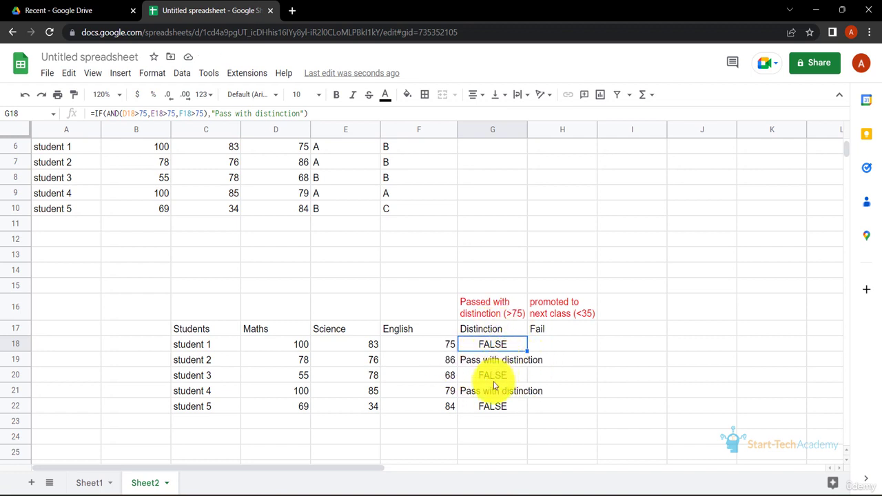
double_click(503, 344)
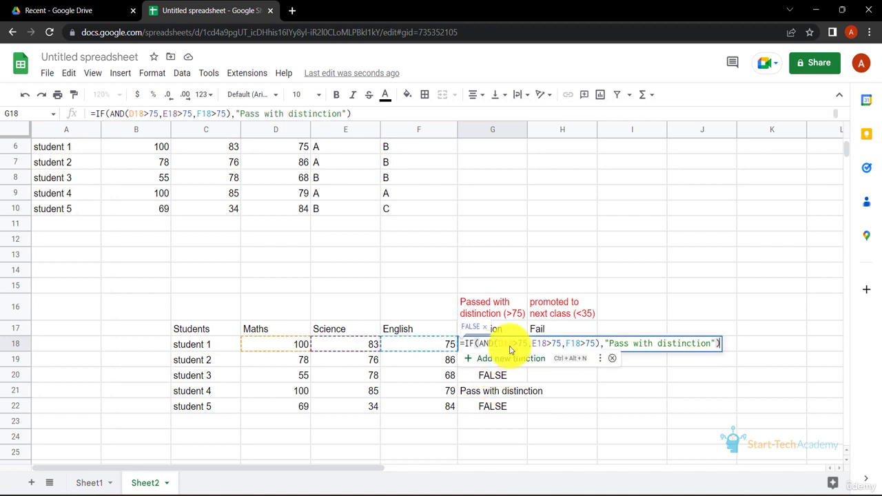
click(718, 343)
text(,")
text(not passed wit)
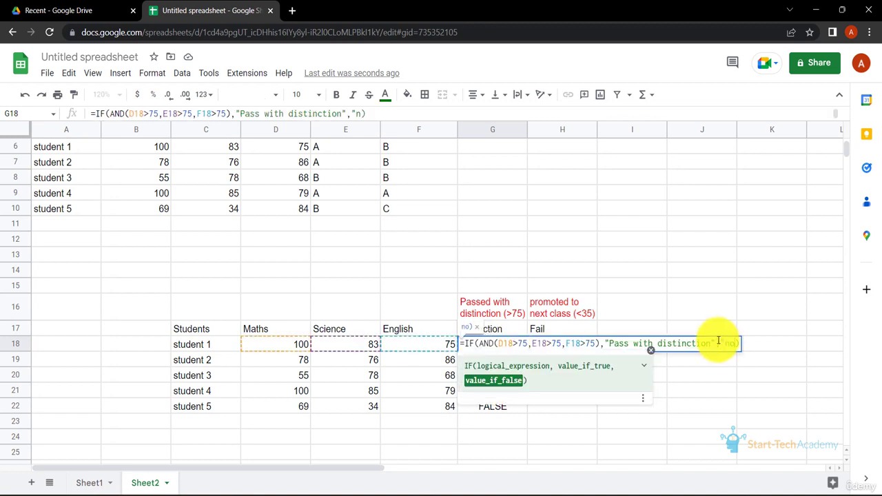
text(h distinction")
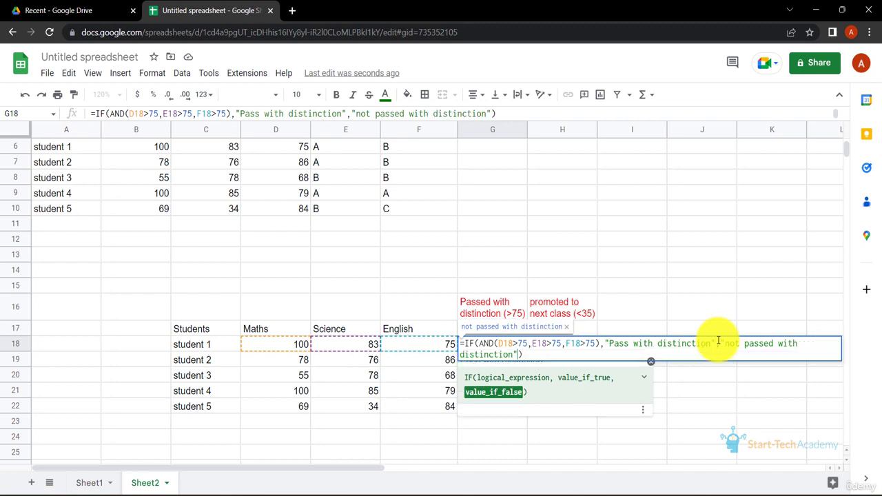
key(Return)
click(545, 347)
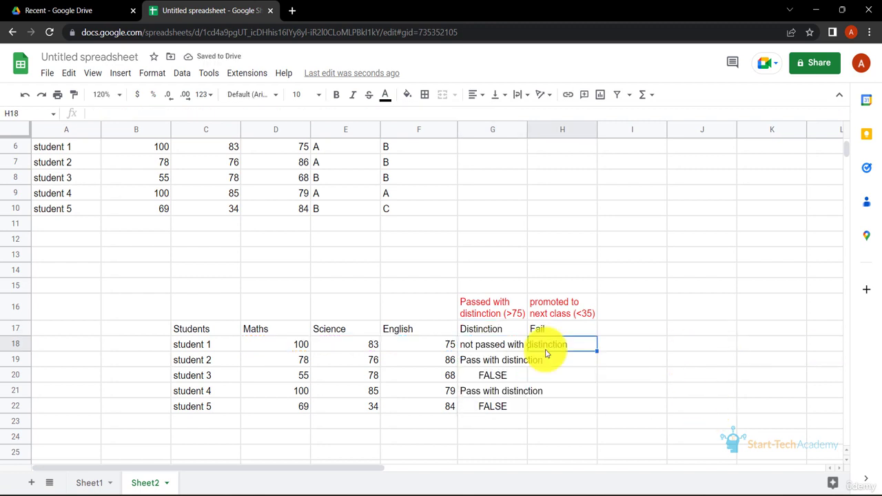
Fill the updated G18 formula down through G22
click(497, 345)
drag(526, 351, 529, 411)
click(531, 425)
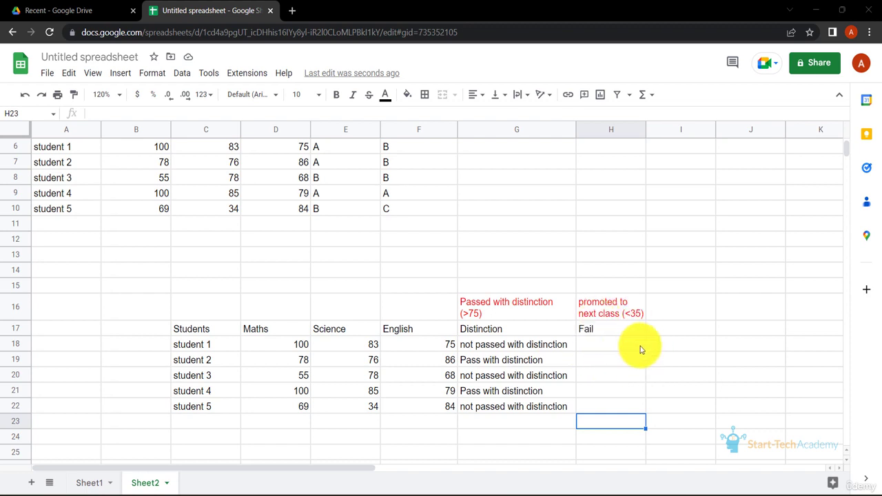
Enter =IF(OR(D18<35,E18<35,F18<35),"Fail","Promoted") as the Fail formula in H18 and accept the suggested autofill down to H22
click(615, 347)
text(=)
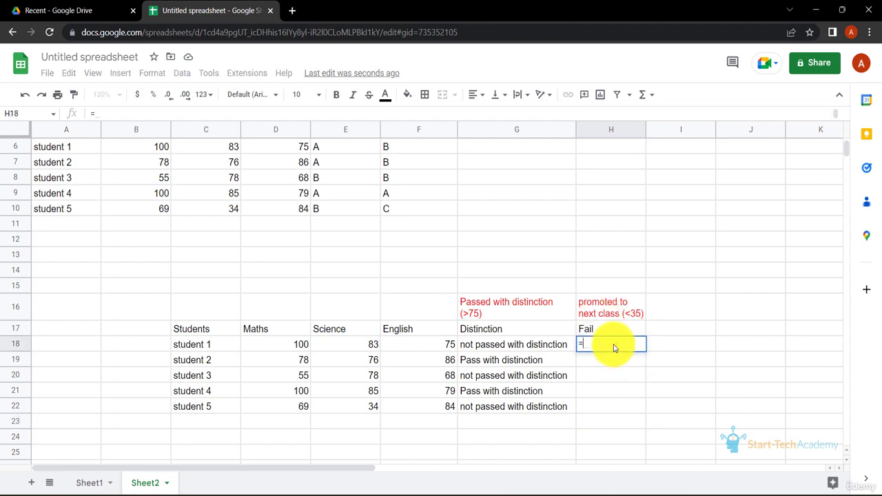
text(IF(OR()
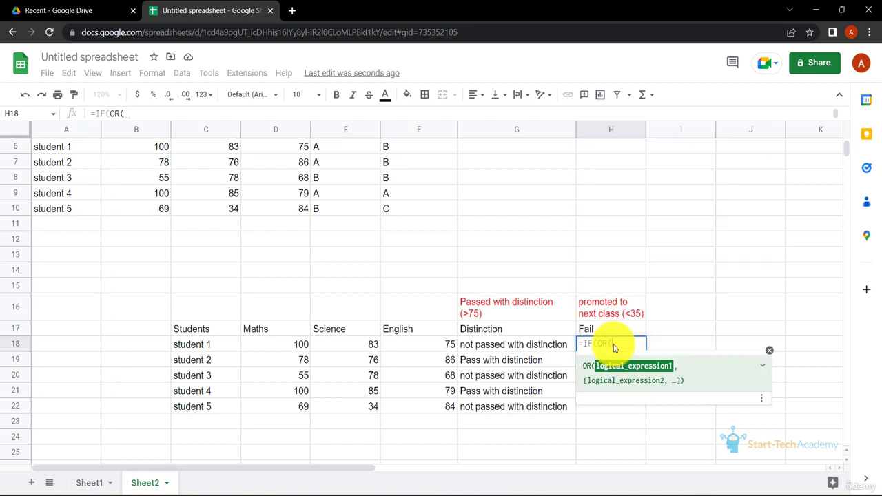
click(304, 343)
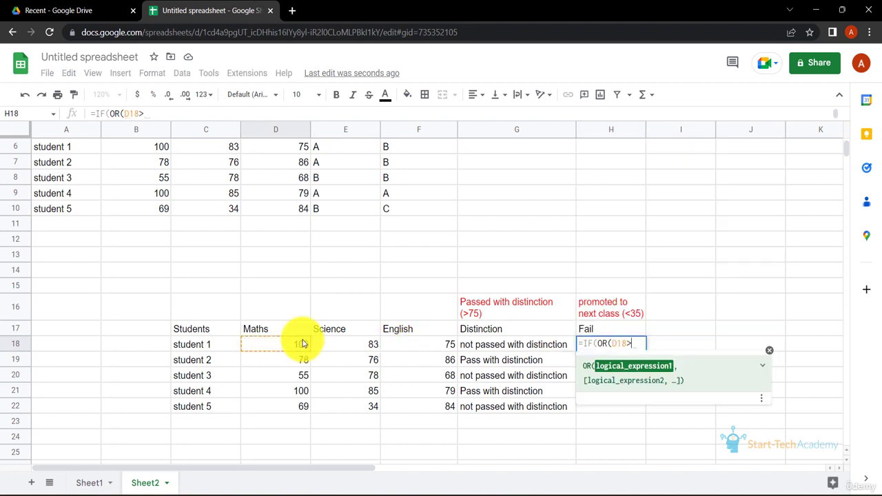
text(>35,)
key(BackSpace)
key(BackSpace)
key(BackSpace)
key(BackSpace)
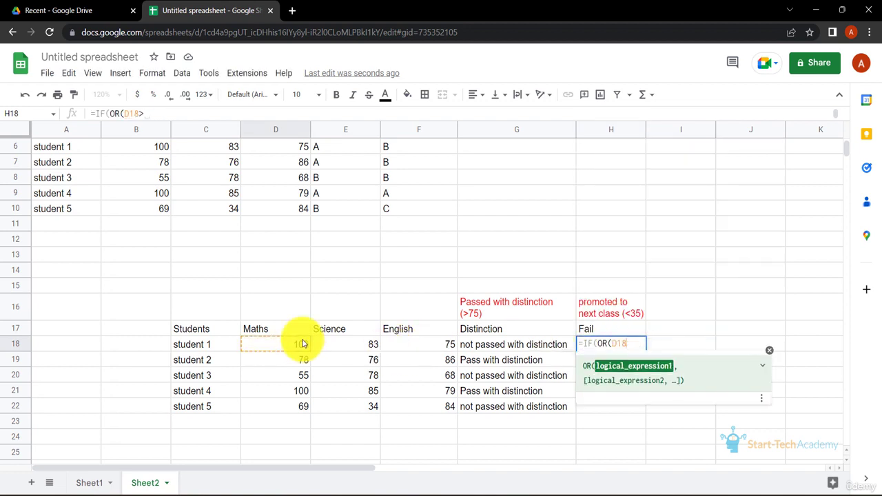
text(<35,)
click(329, 348)
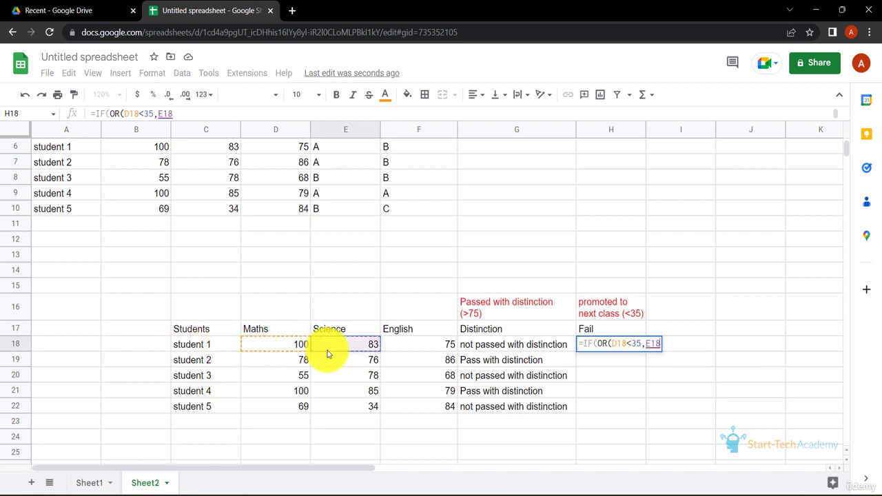
text(<35,)
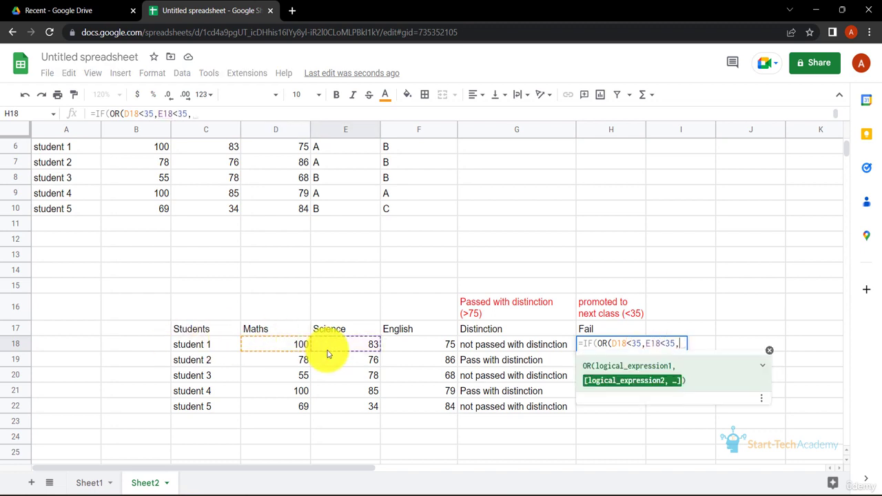
click(414, 349)
text(<35))
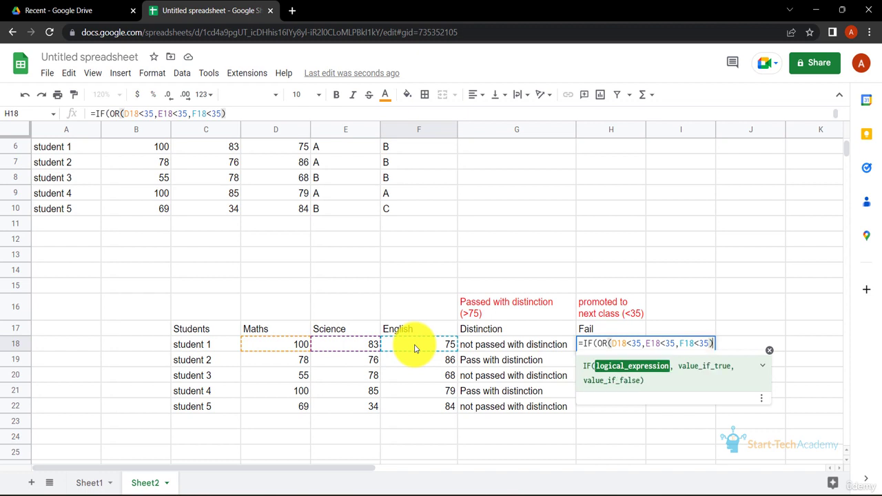
text(,"F)
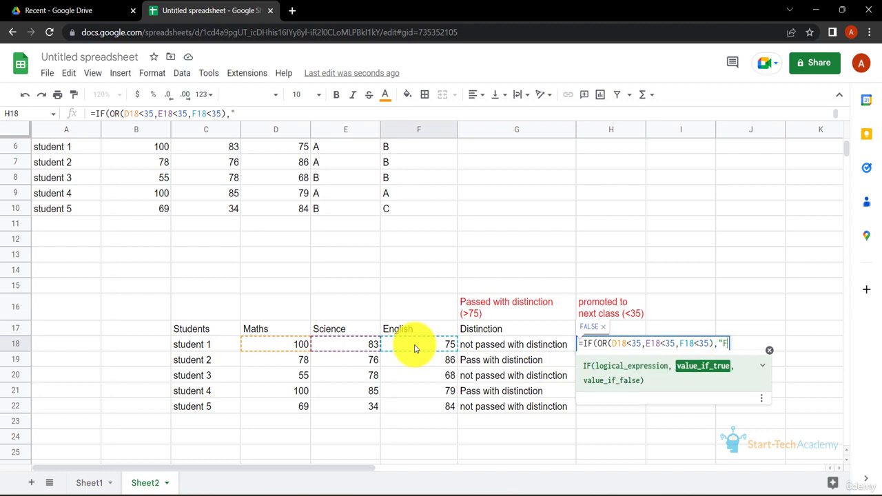
text(ail",")
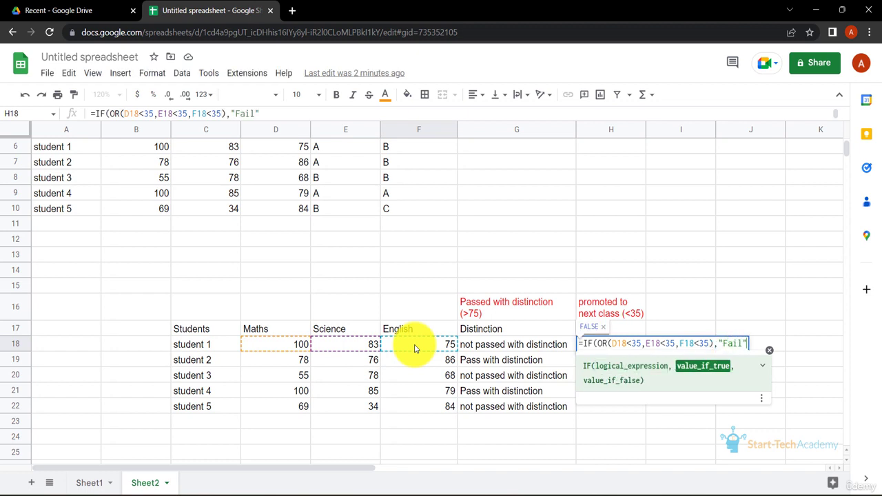
text(Promoted"))
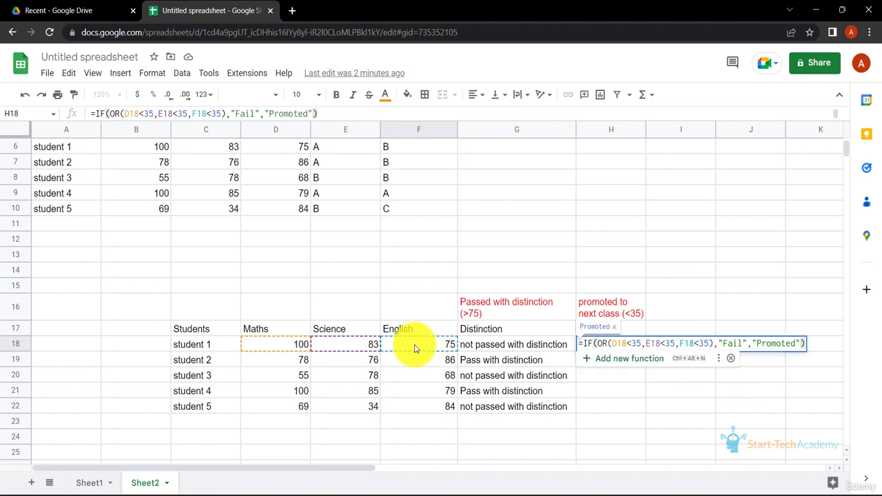
key(Return)
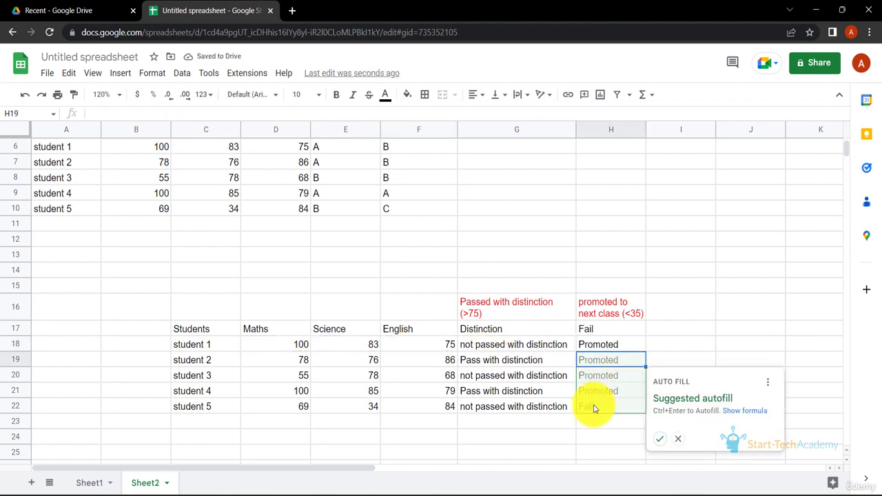
click(660, 440)
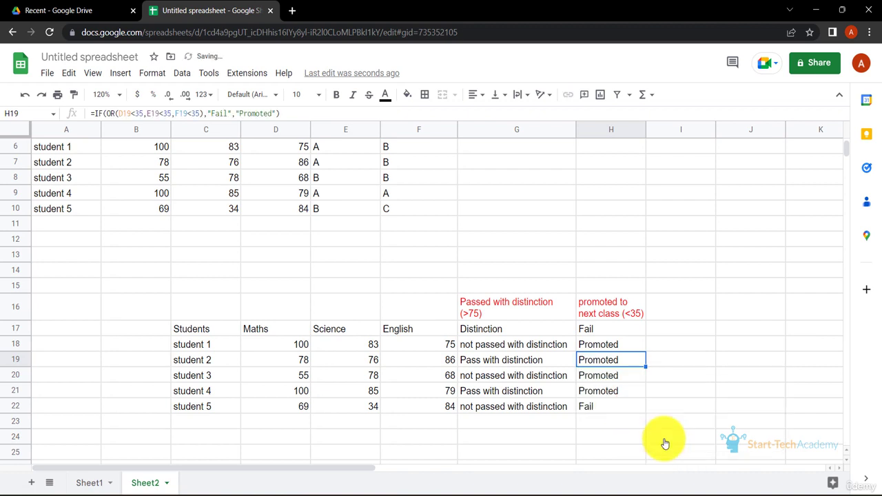
click(610, 407)
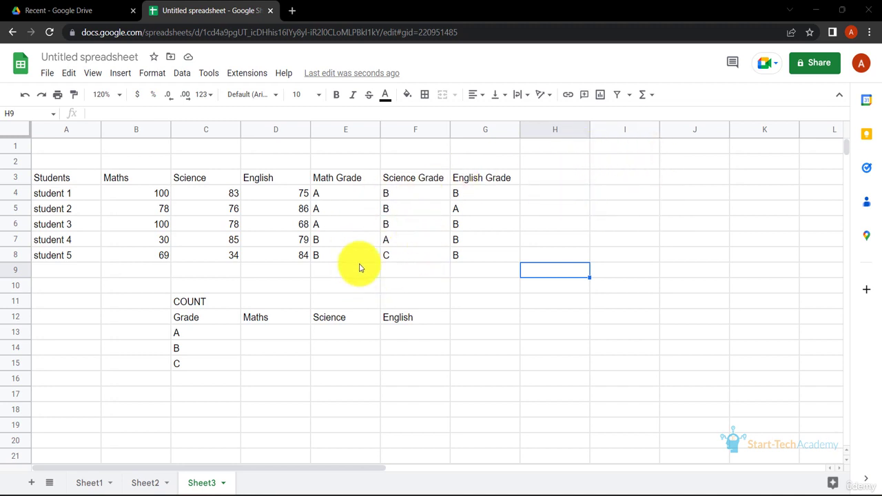
Build a COUNTIF formula in D13 counting Maths grades in E4:E8 that match the grade in C13
click(281, 332)
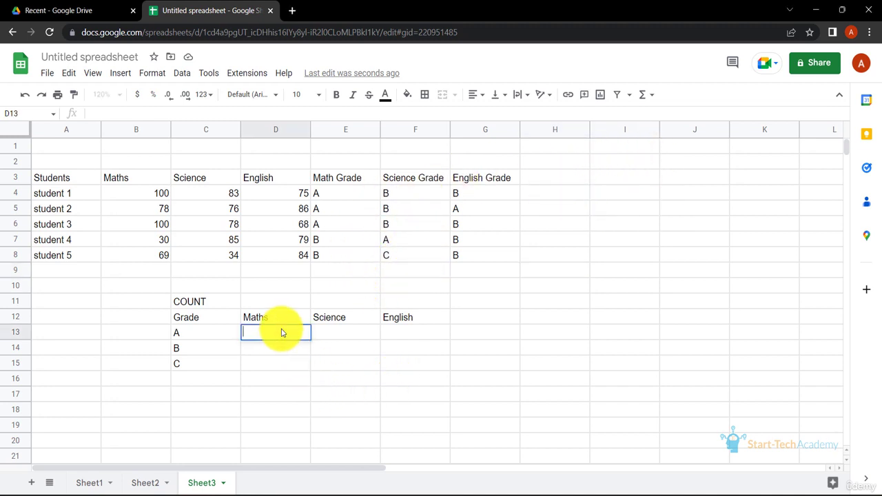
text(=COUNT)
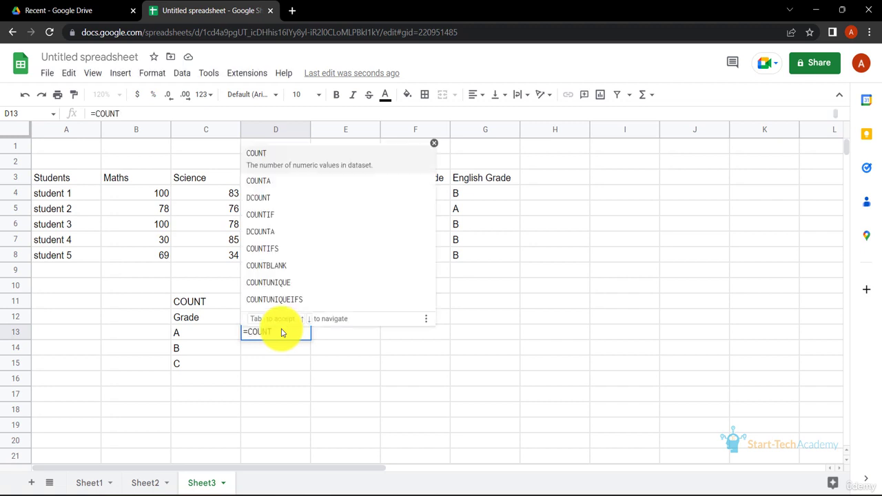
text(()
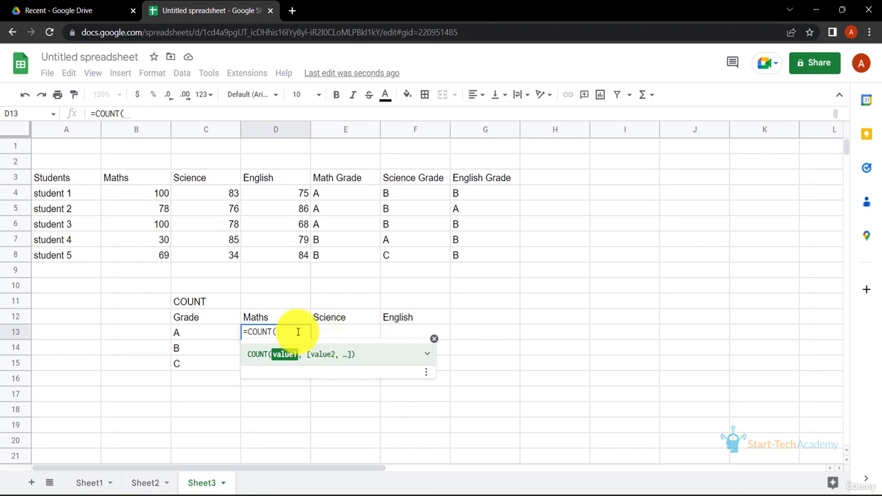
key(BackSpace)
text(IF)
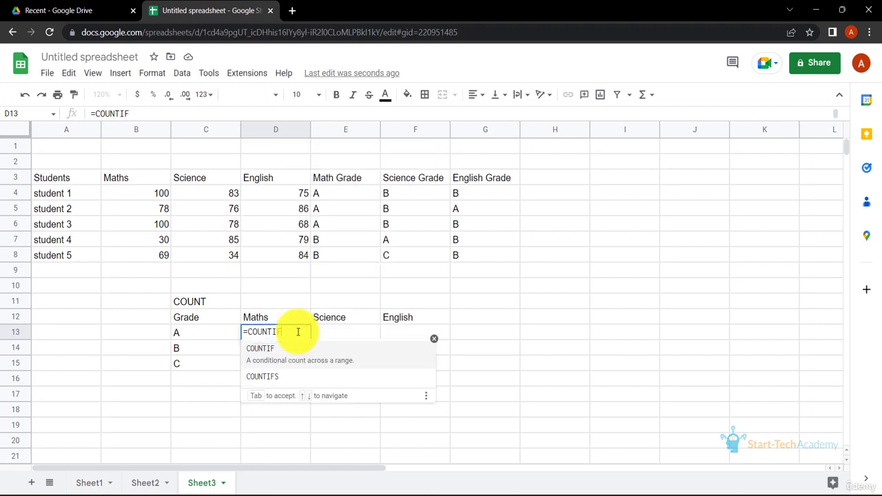
text(()
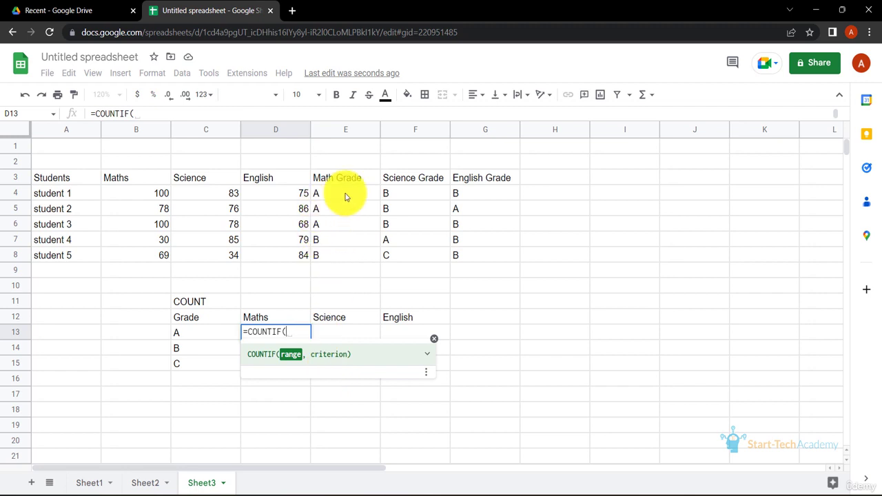
drag(345, 196, 346, 256)
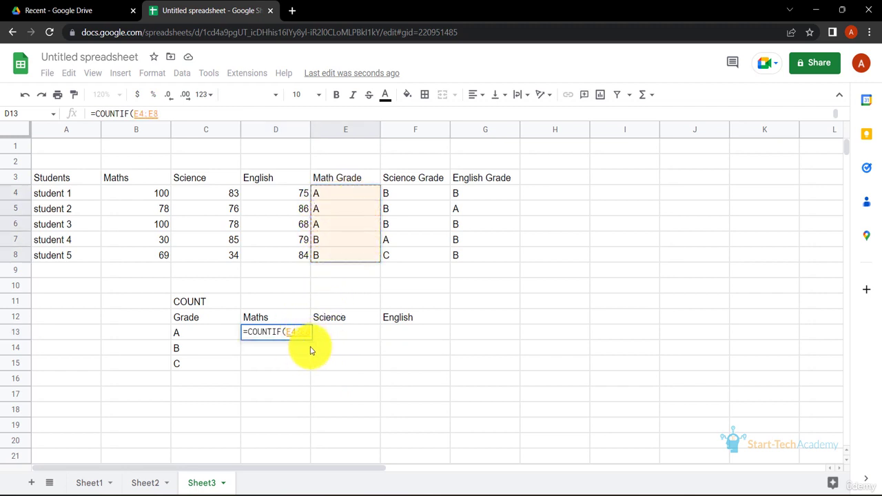
text(,)
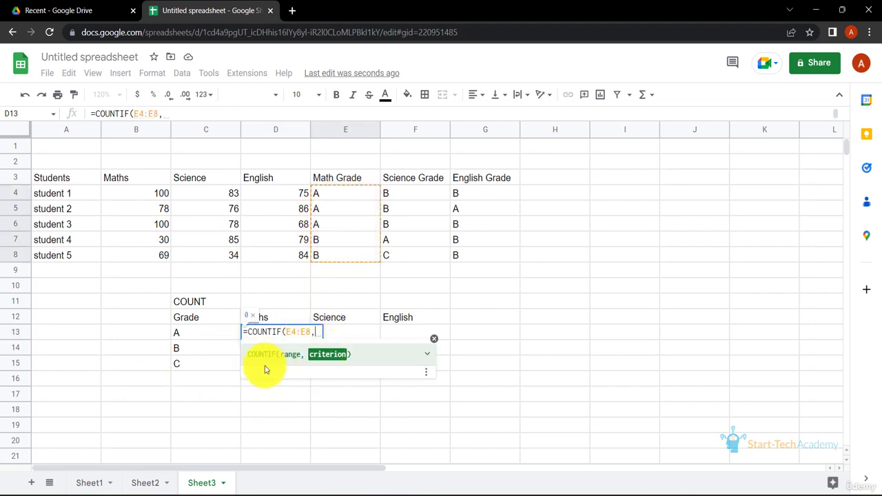
click(205, 334)
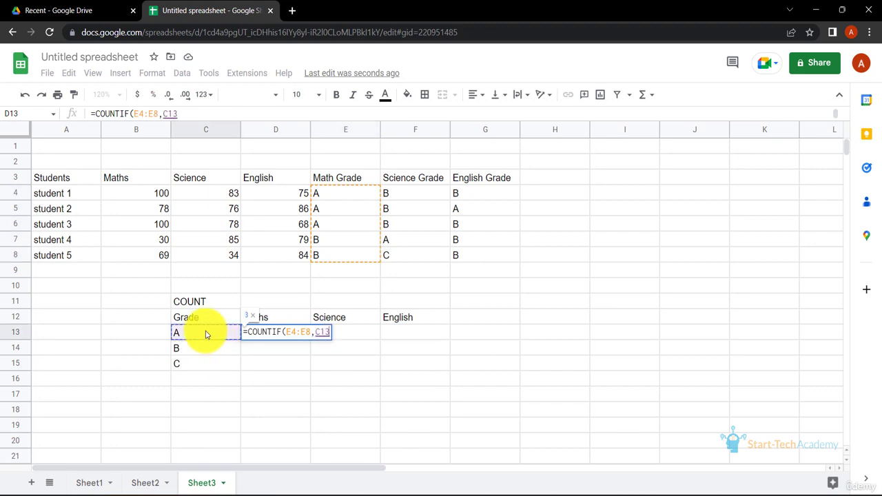
text())
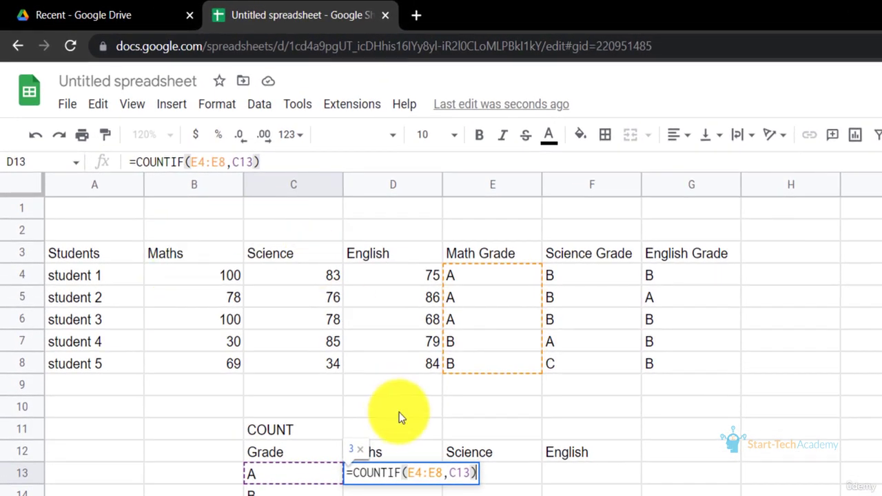
Lock the range rows as E$4:E$8, confirm the D13 formula, and accept the suggested autofill down to D15
click(202, 168)
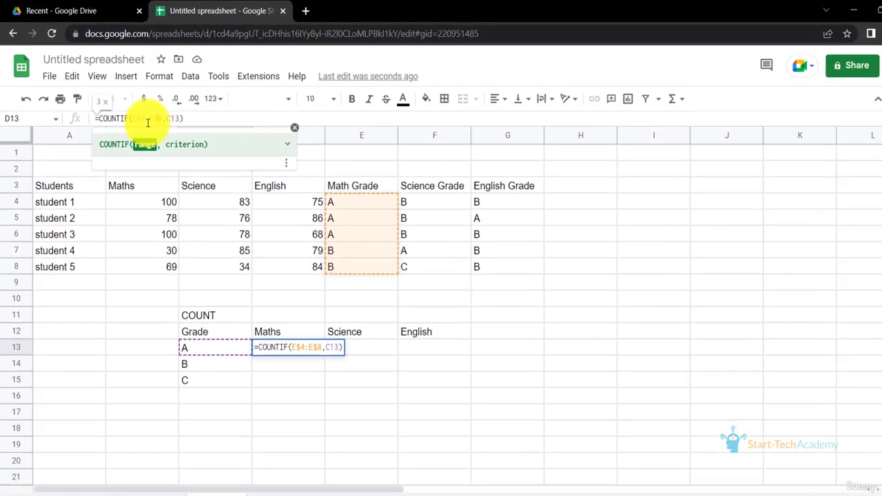
key(Return)
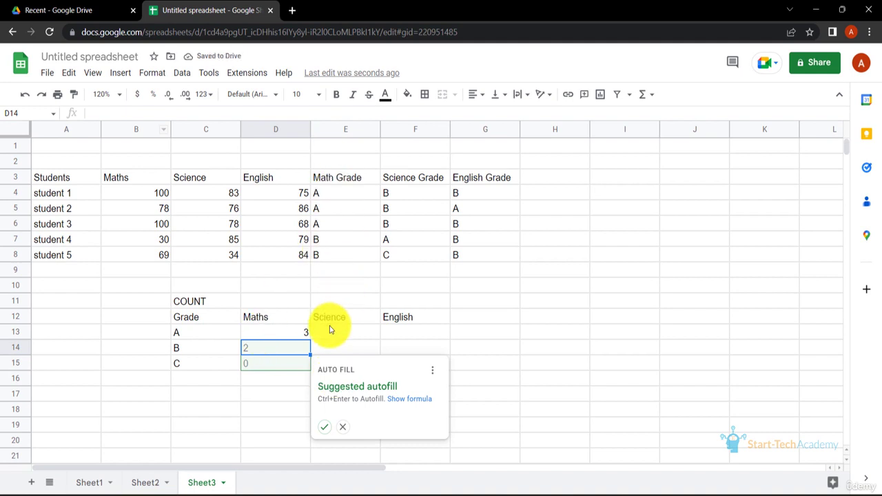
click(324, 427)
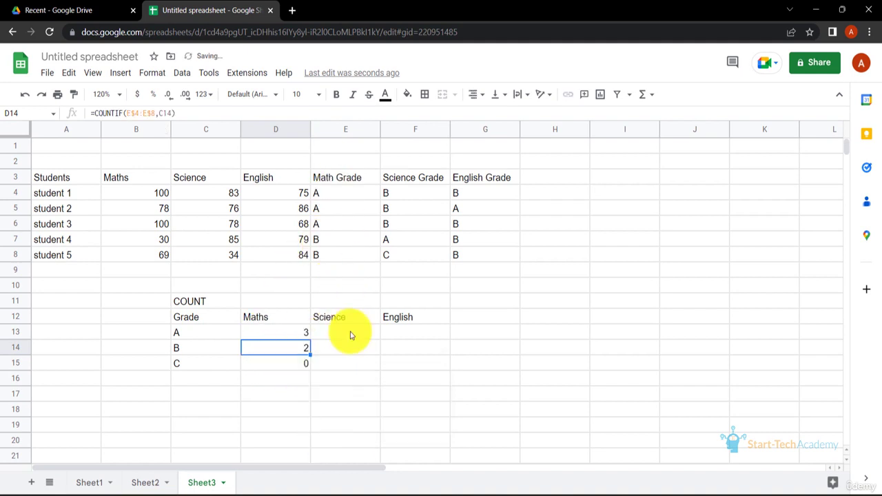
Enter =COUNTIF(F$4:F$8,C13) in E13 for Science grades and accept the suggested autofill down to E15
click(349, 334)
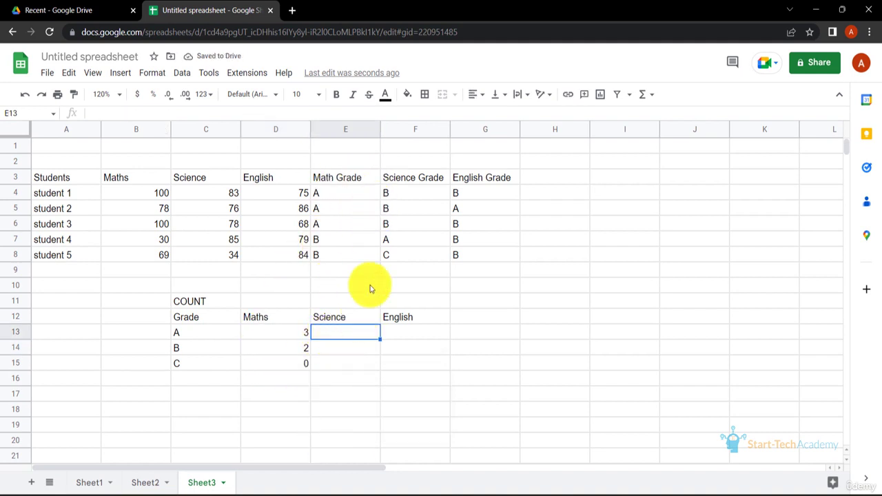
text(=COUNTIF()
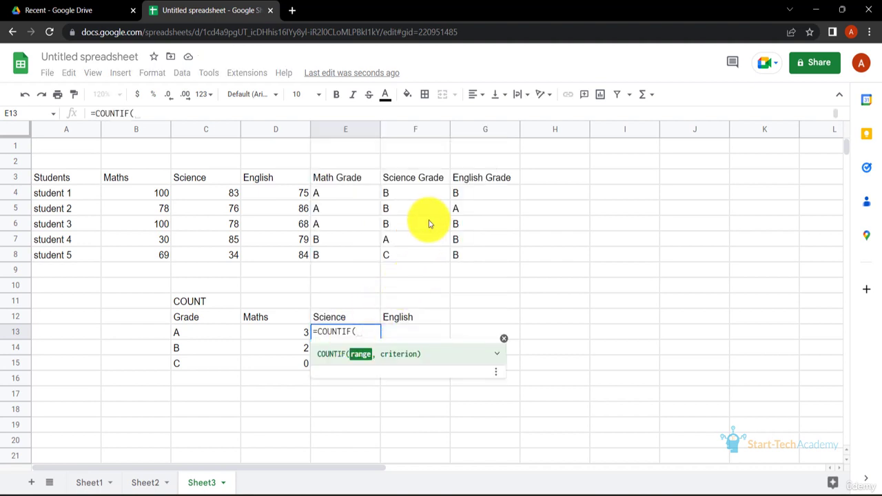
drag(422, 193, 419, 257)
text(,)
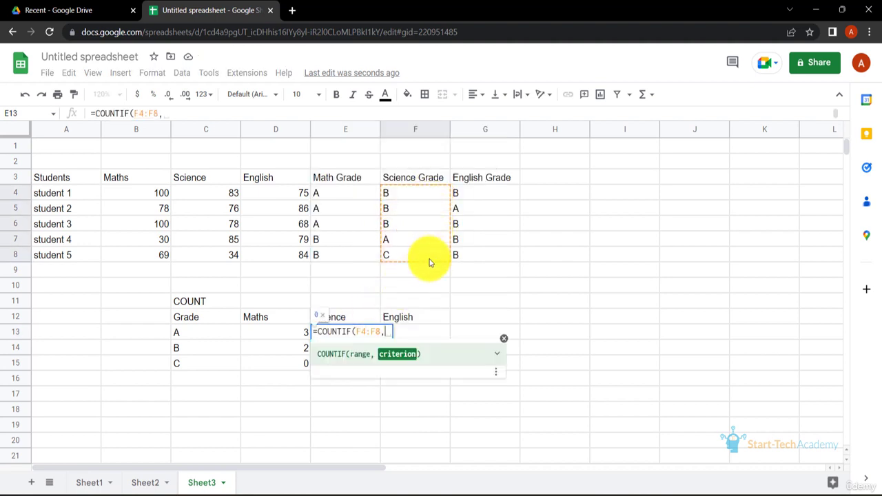
click(202, 339)
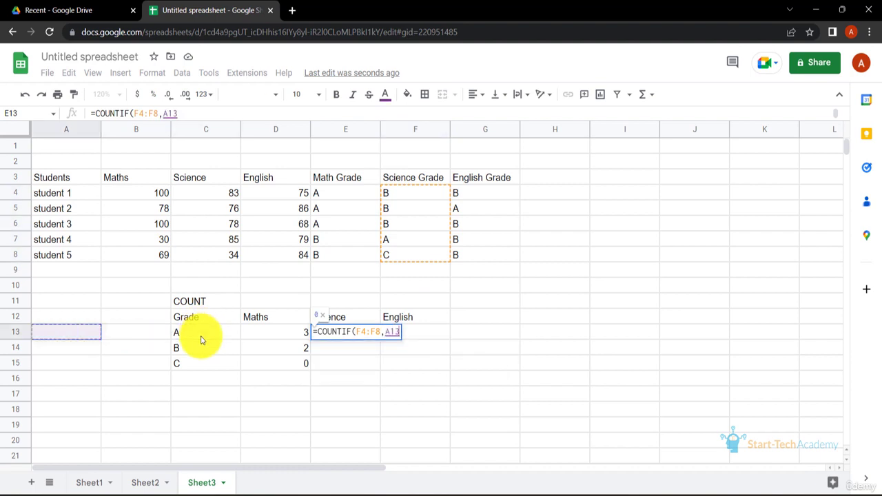
click(364, 334)
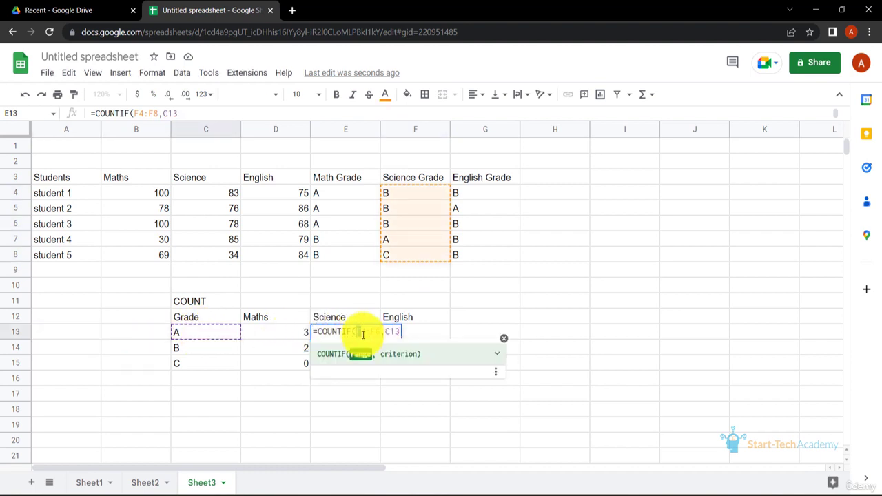
text($)
key(End)
text())
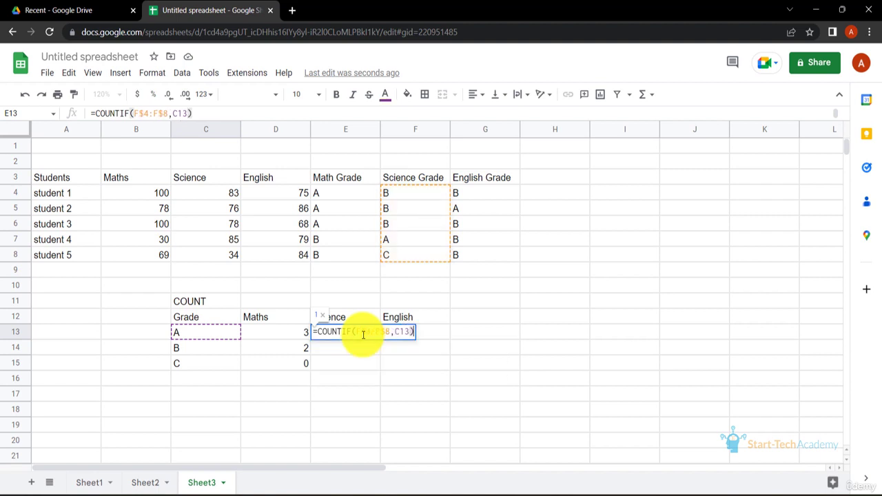
key(Return)
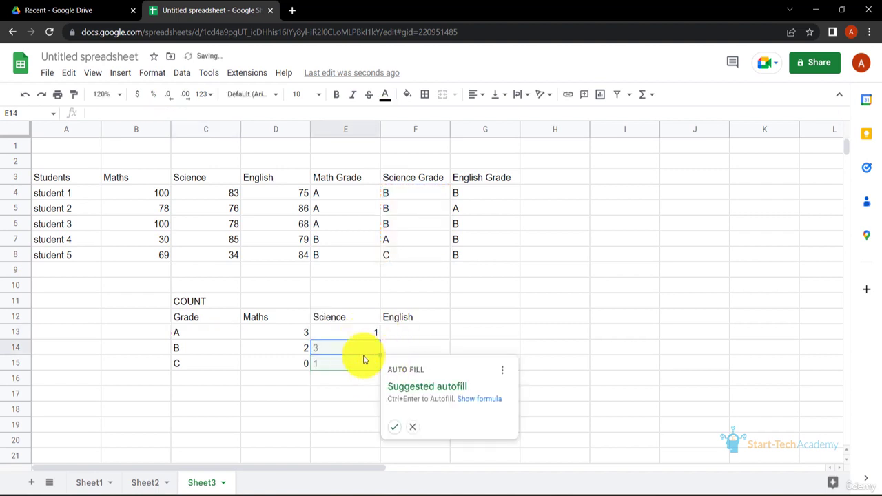
click(395, 431)
Enter =COUNTIF(G$4:G$8,C13) in F13 for English grades and accept the suggested autofill down to F15
click(427, 340)
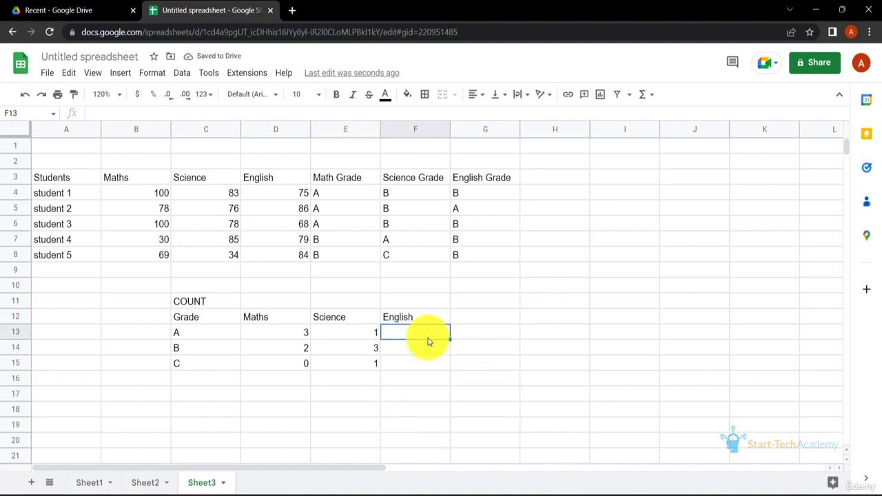
text(=COUNTIF)
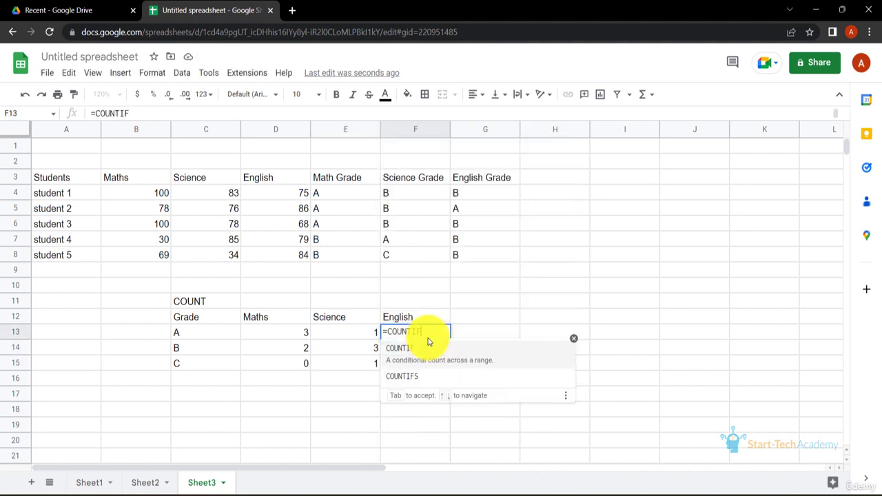
text(()
drag(486, 196, 484, 263)
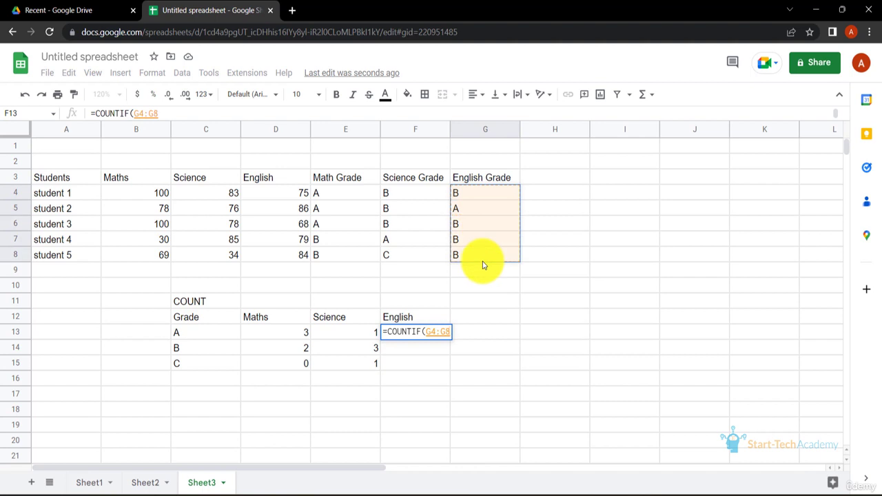
key(Left)
key(Right)
key(BackSpace)
text($4)
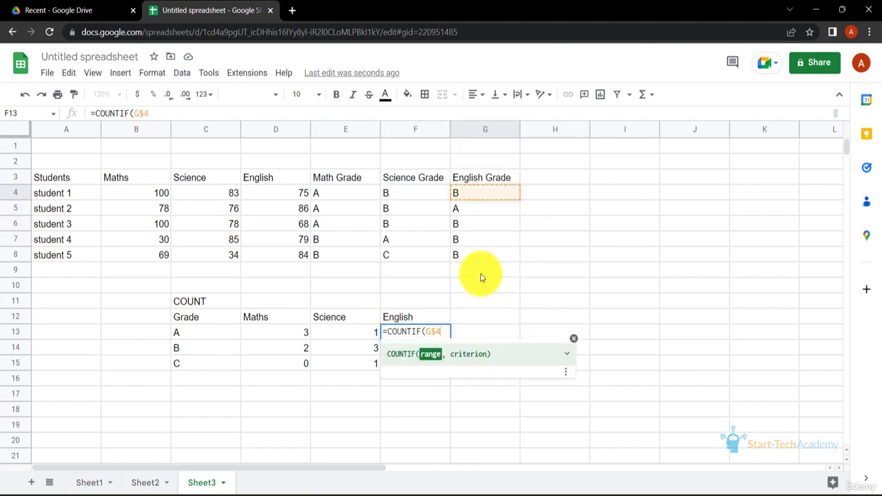
text(:G$8,)
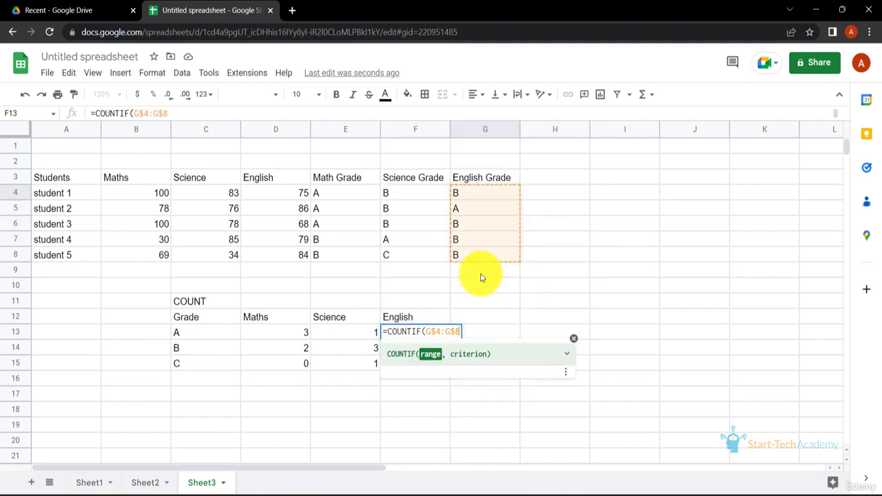
click(204, 338)
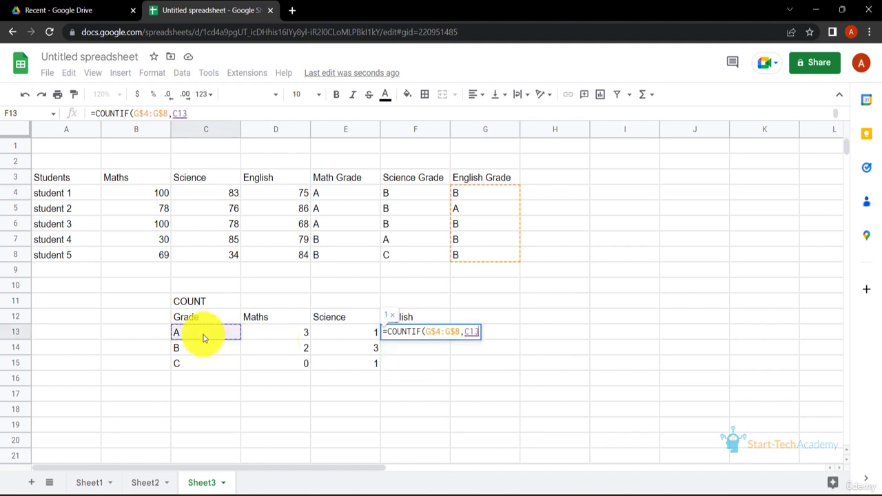
key(Return)
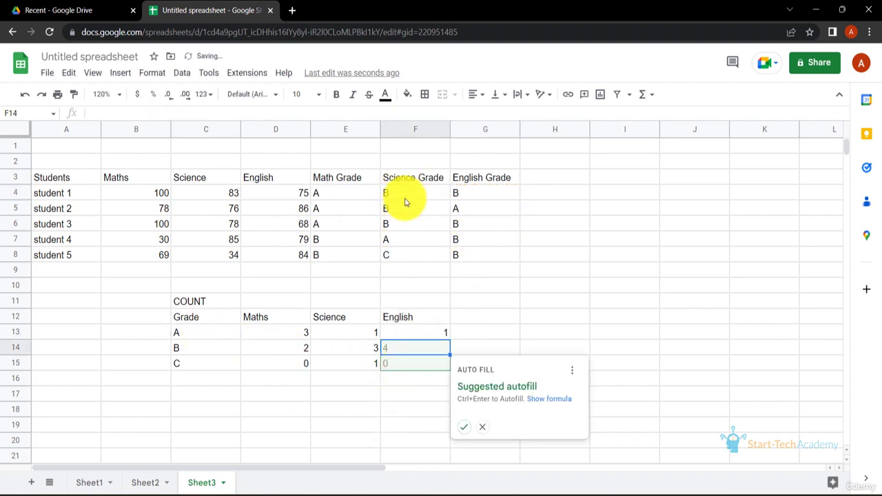
click(463, 430)
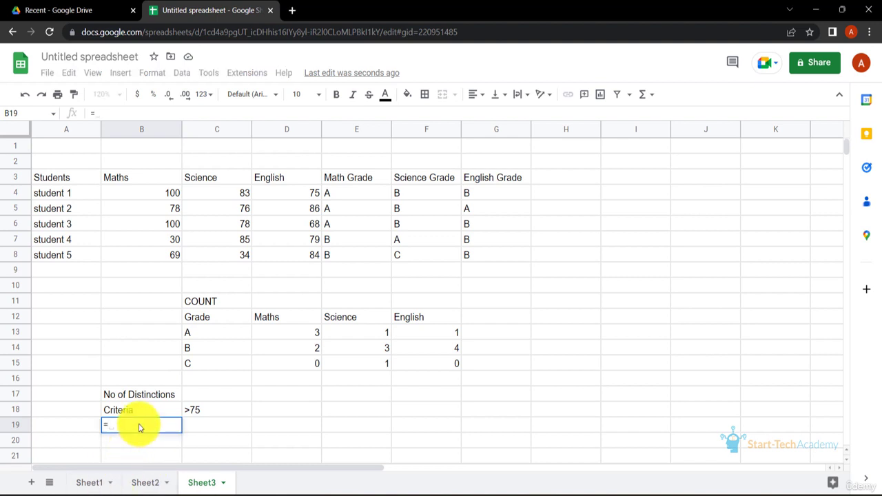
Start a COUNTIFS formula in B19 using the Maths scores B4:B8 with the >75 criterion in C18
text(COUNTIFS)
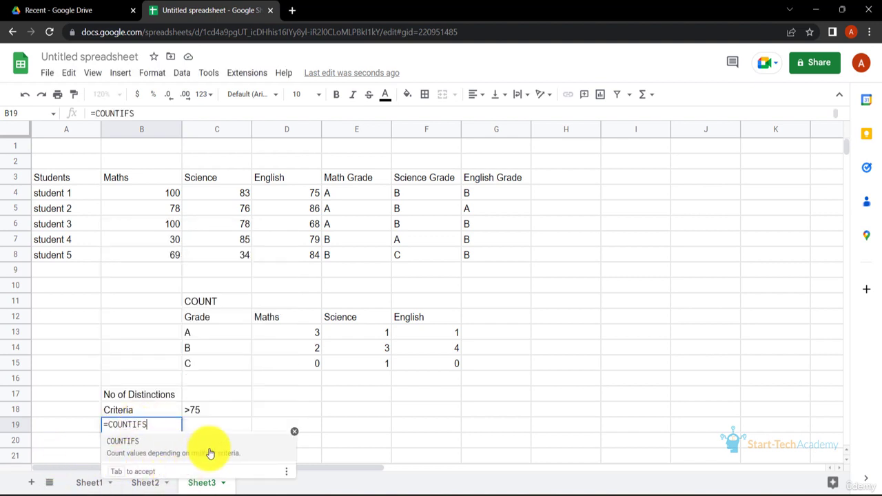
text(()
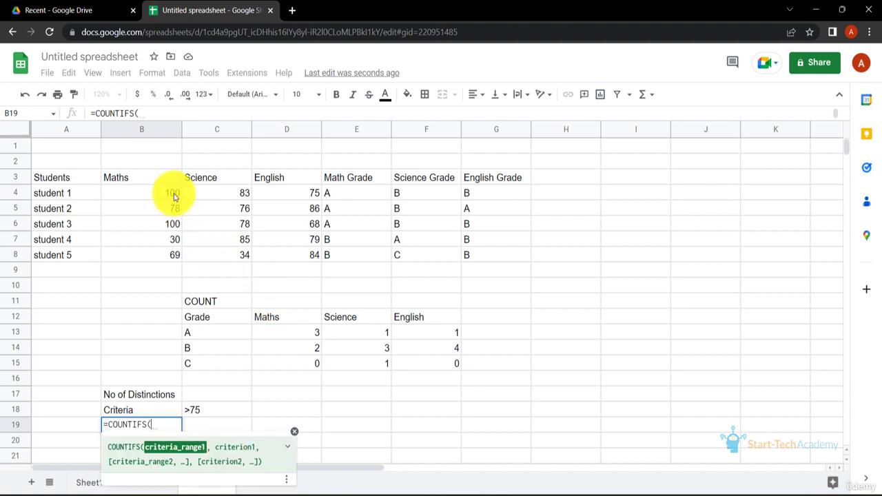
drag(174, 197, 171, 255)
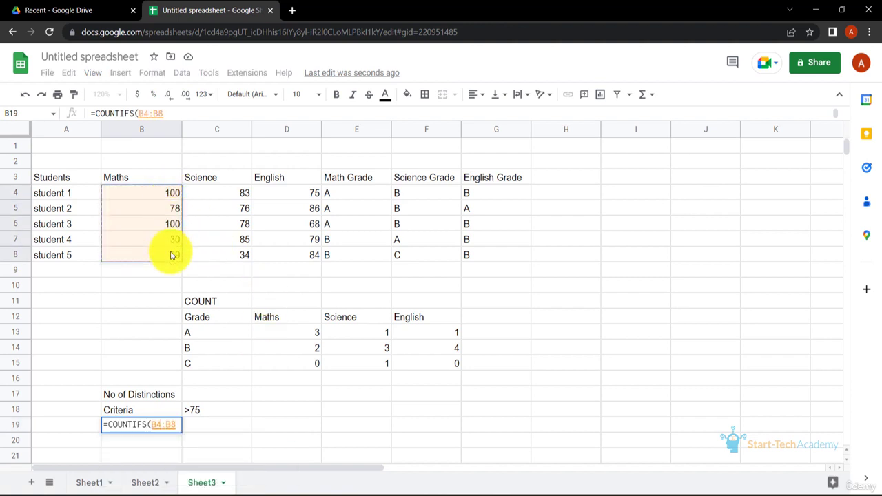
text(,)
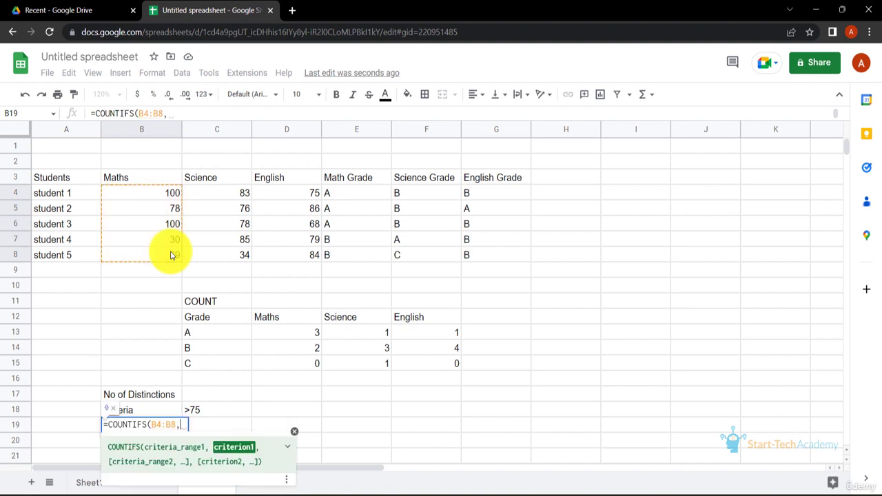
click(198, 409)
text(,)
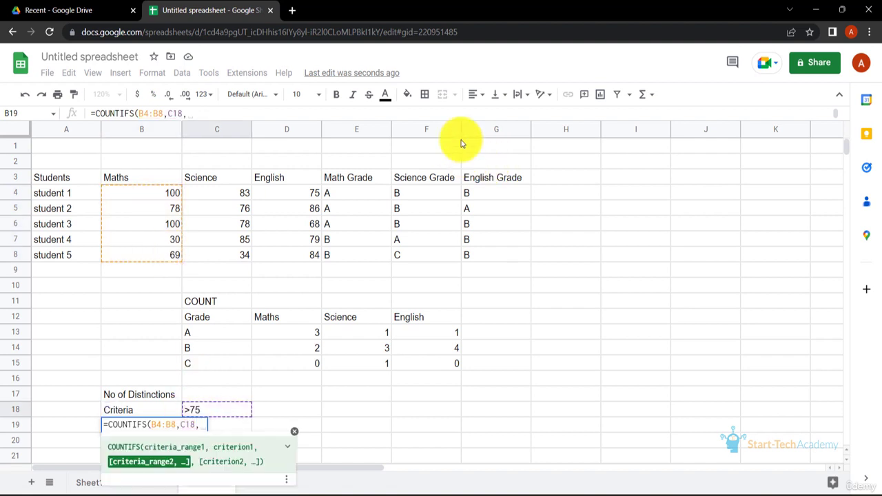
Add Science C4:C8 and English D4:D8 ranges, each with criterion C18, and confirm the distinctions formula in B19
drag(240, 196, 241, 258)
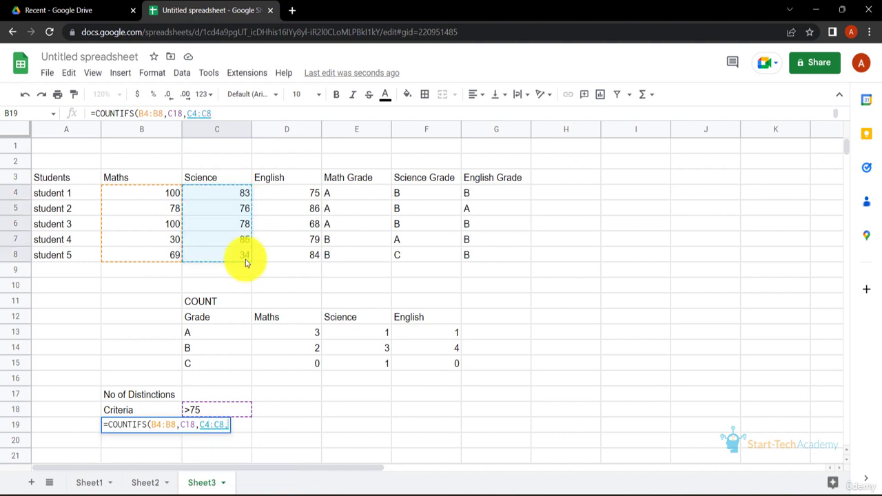
text(,)
click(222, 414)
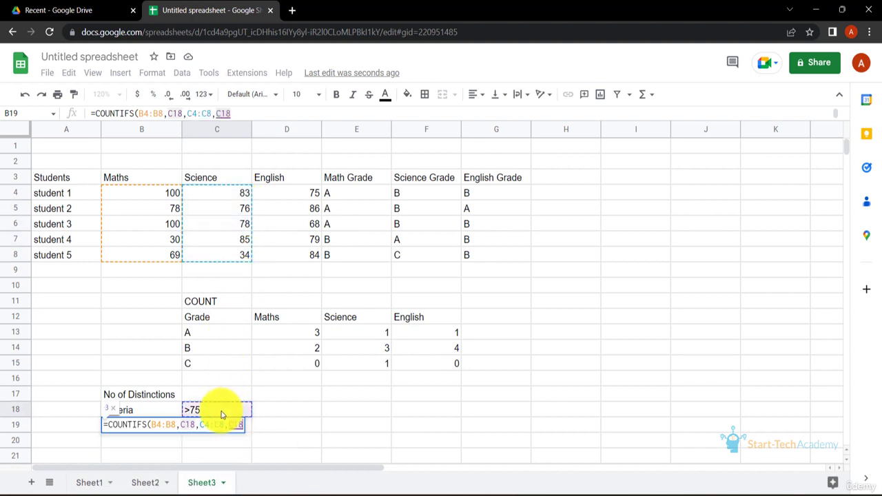
text(,)
click(291, 195)
drag(292, 214, 286, 262)
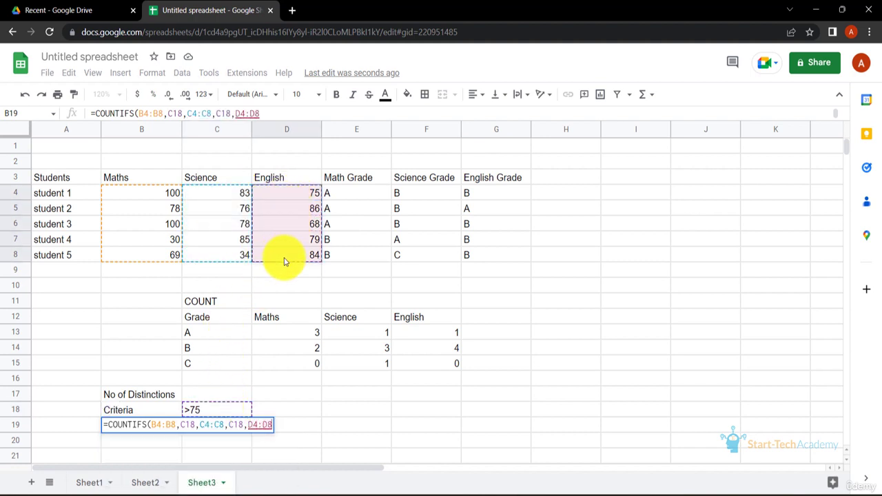
text(,)
click(204, 412)
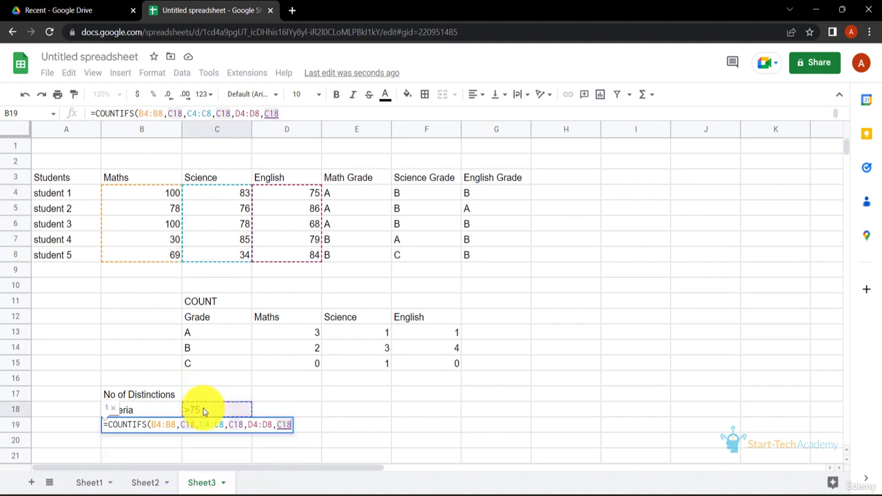
text())
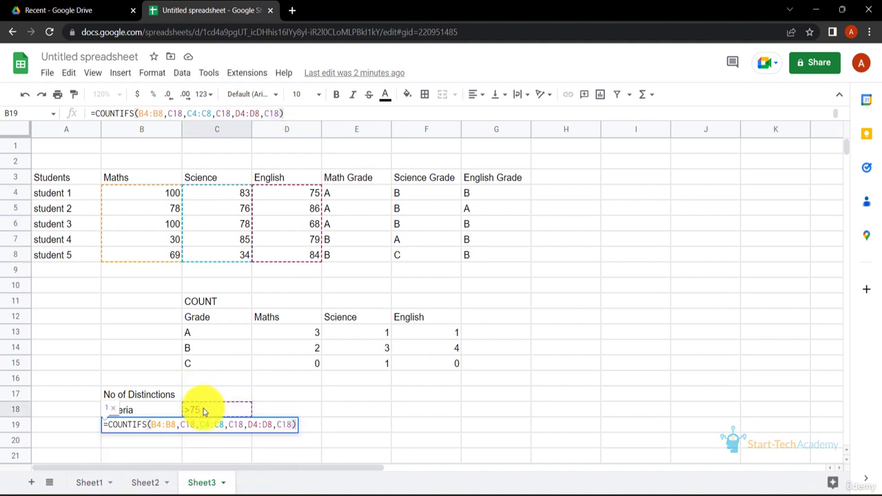
key(Return)
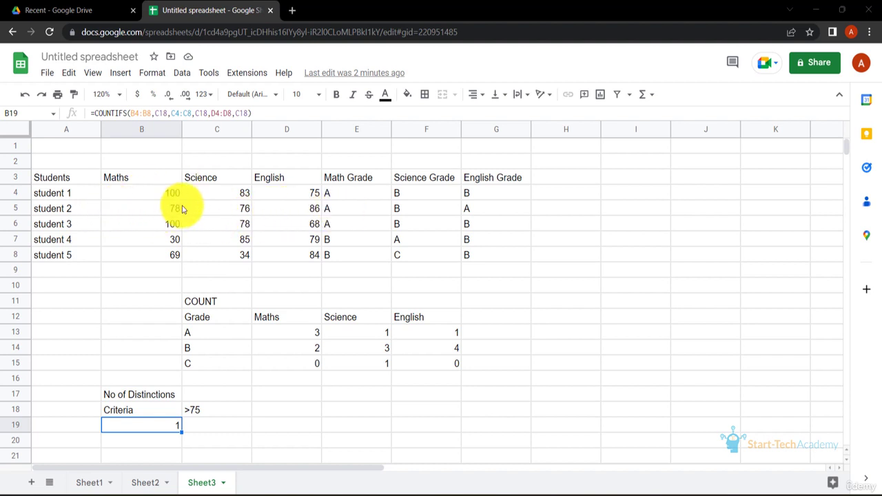
Change student 1's English score in D4 to 76
click(316, 195)
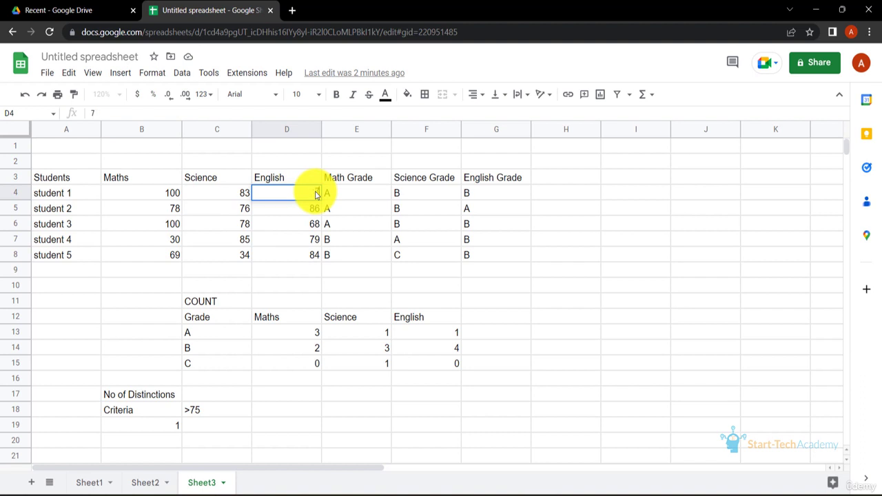
text(6)
key(Return)
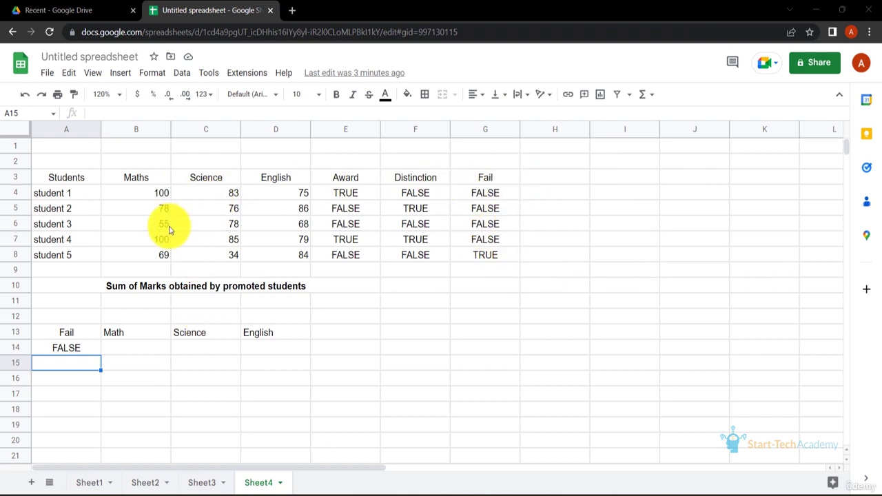
On Sheet4, start a SUMIF in B14 with the Fail column range locked as G$4:G$8
click(147, 350)
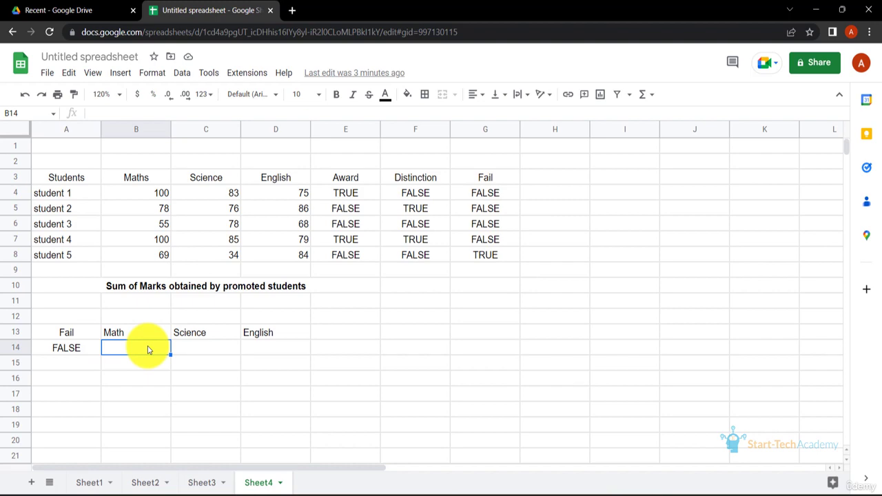
text(=SUMIF()
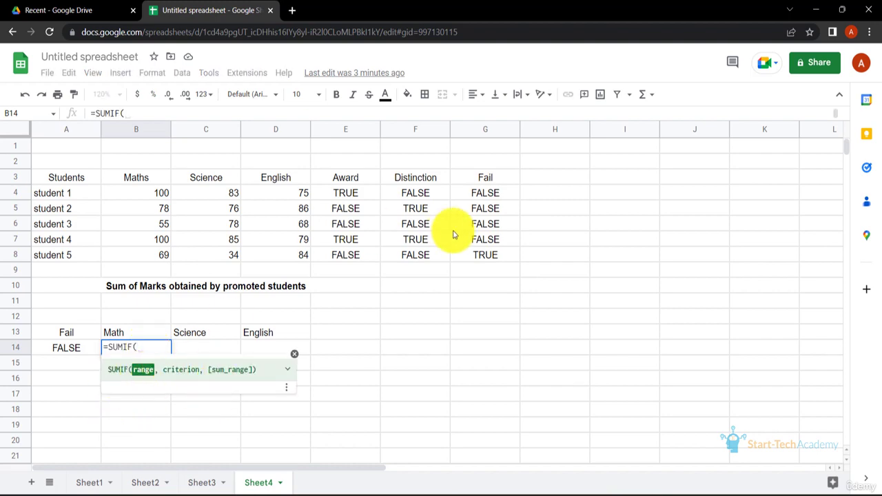
drag(487, 194, 490, 255)
click(131, 114)
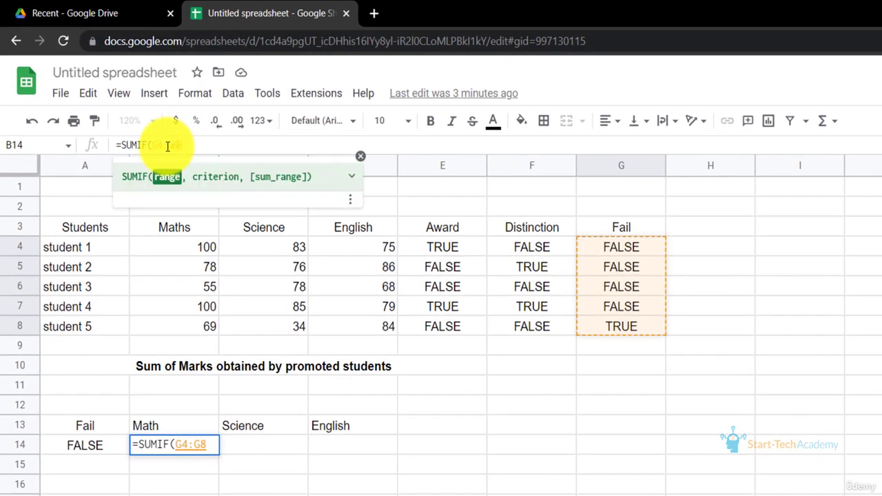
text($)
click(207, 145)
text(,)
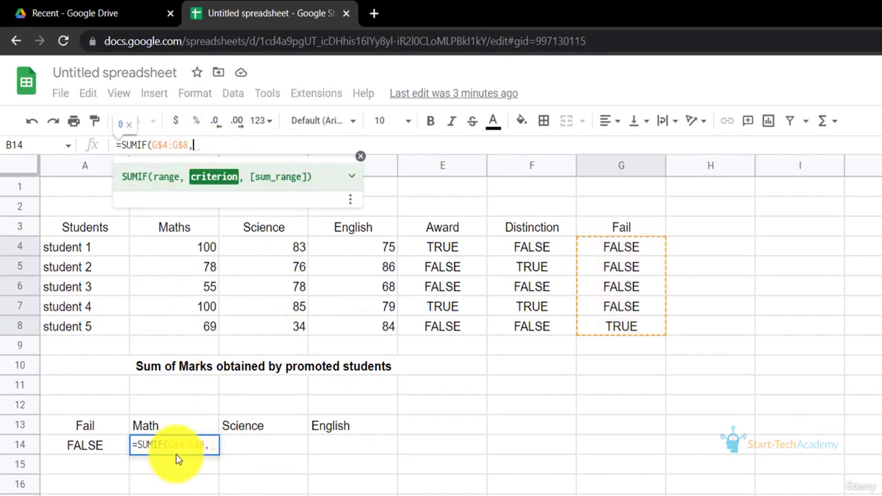
Complete the B14 formula with criterion A14 and sum range B$4:B$8 to total Maths marks of promoted students
click(100, 443)
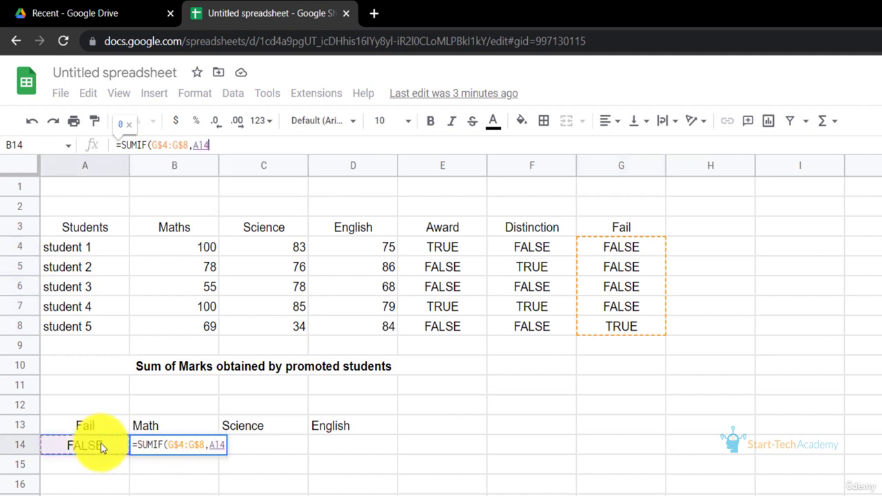
text(,)
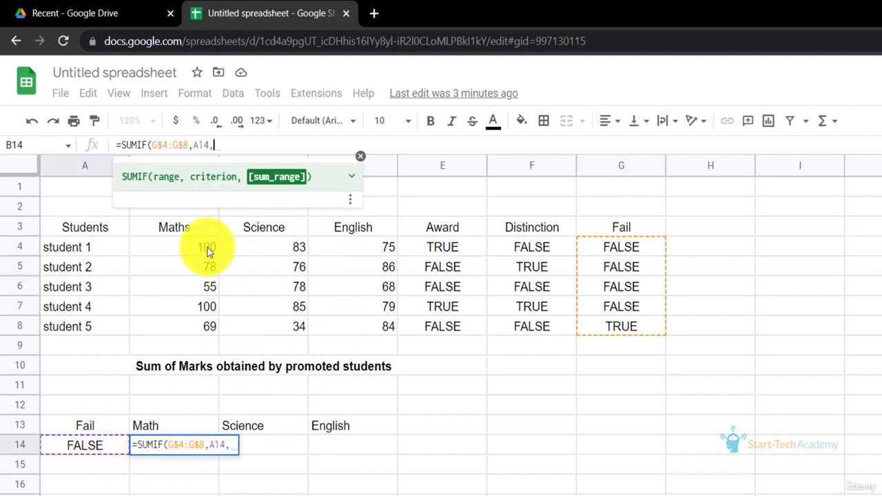
drag(208, 252, 214, 329)
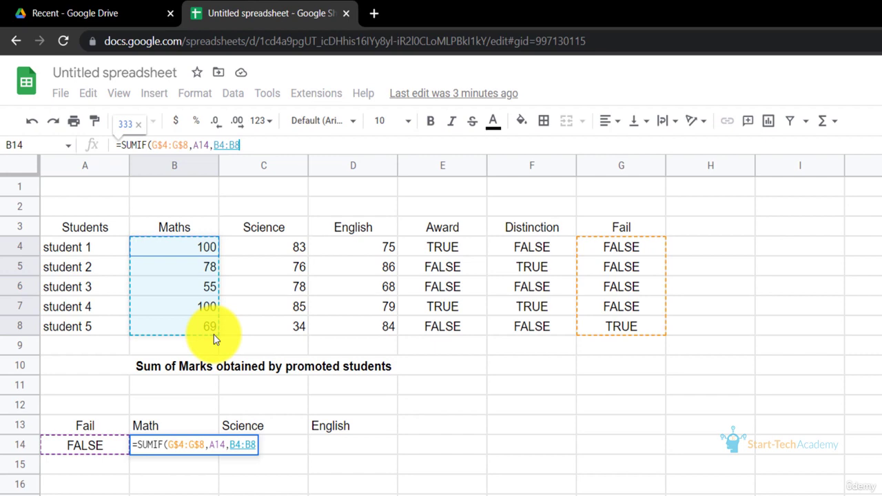
click(219, 145)
key(F4)
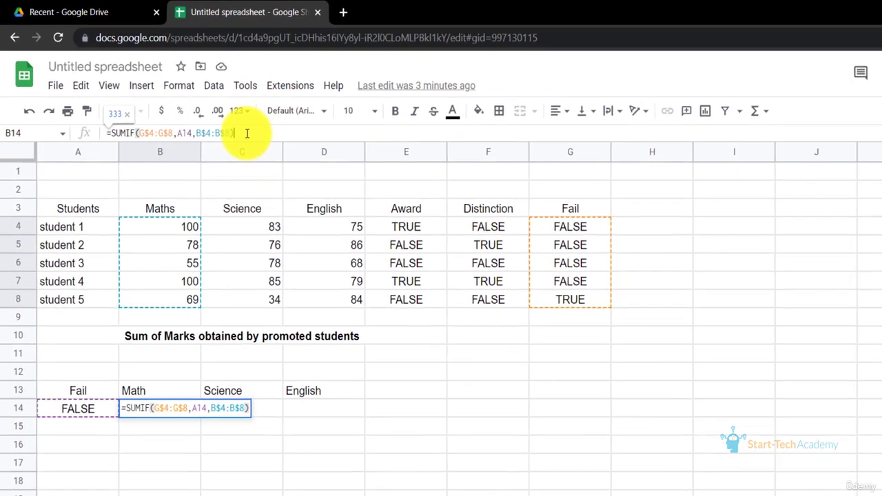
key(Return)
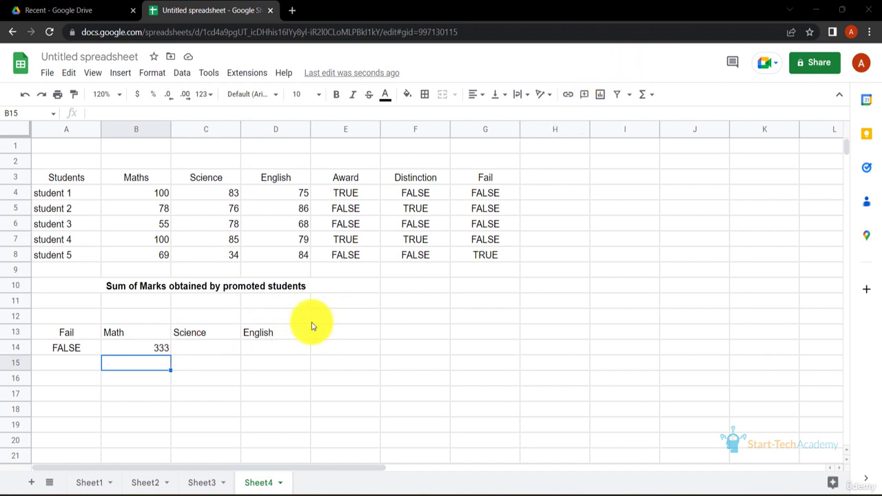
Enter =SUMIF(G4:G8,A14,C4:C8) in C14 to total Science marks of promoted students
click(215, 348)
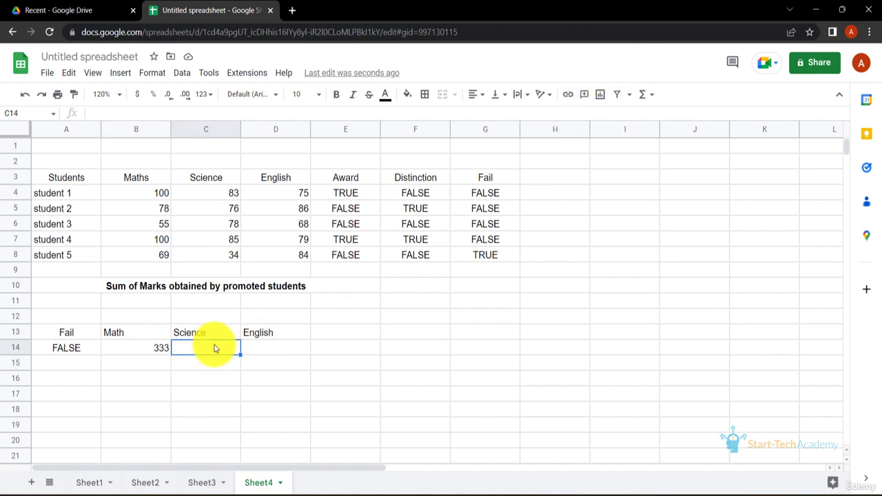
text(=SUMIF()
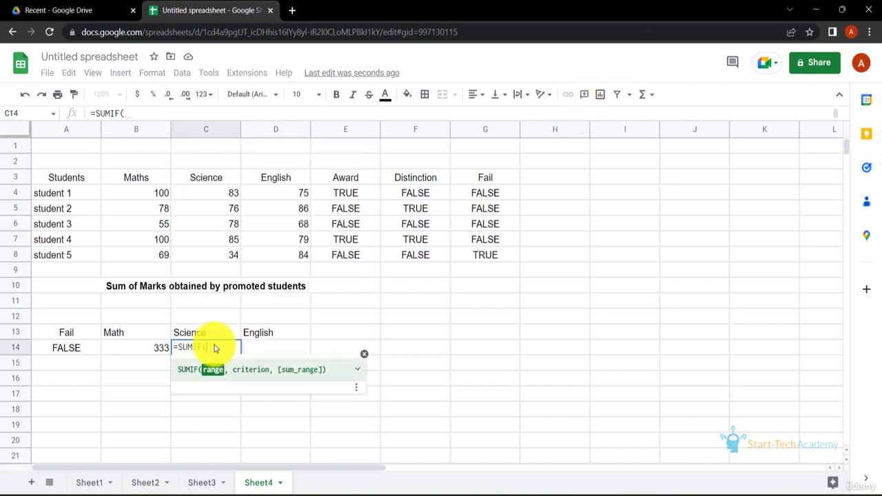
drag(481, 199, 490, 262)
text(,)
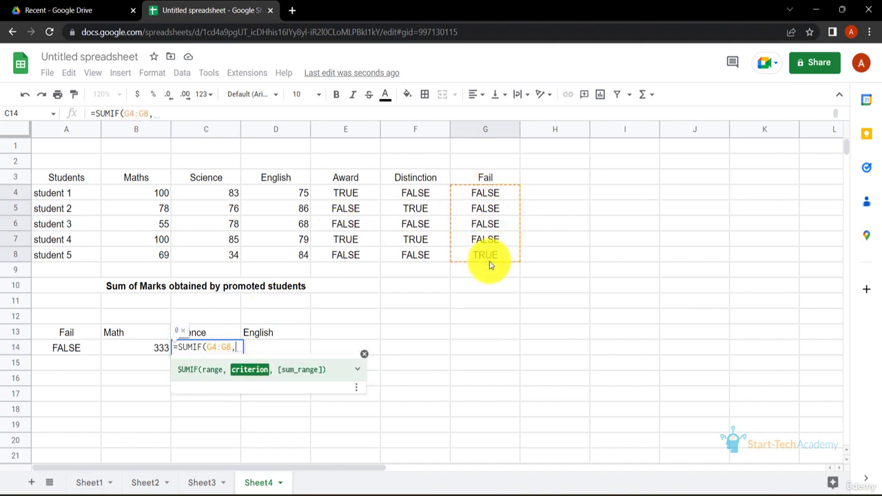
click(76, 349)
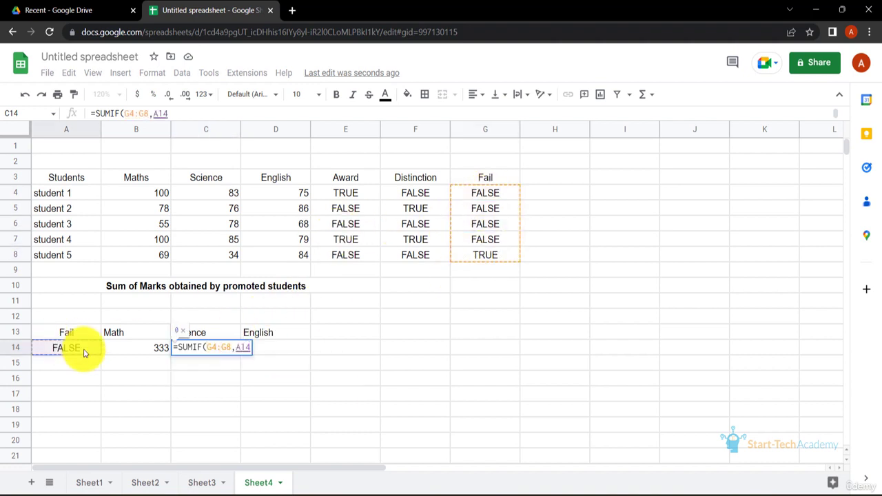
text(,)
drag(217, 188, 232, 256)
key(Return)
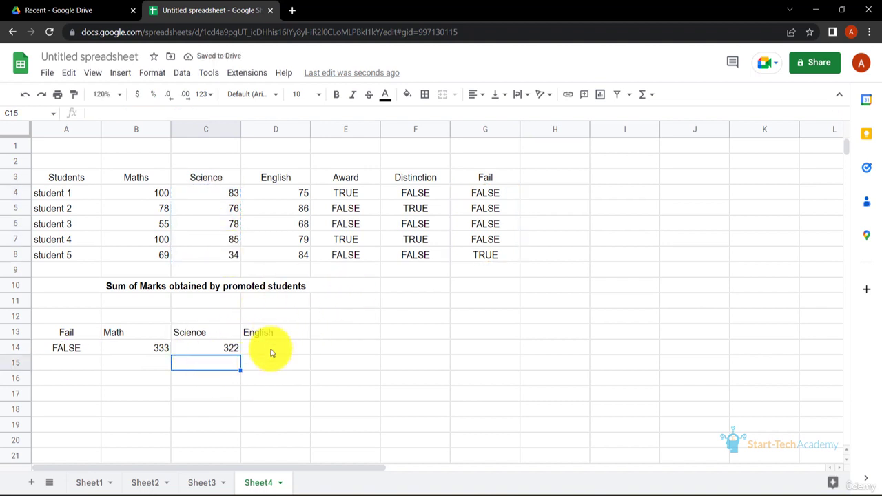
click(270, 353)
click(230, 350)
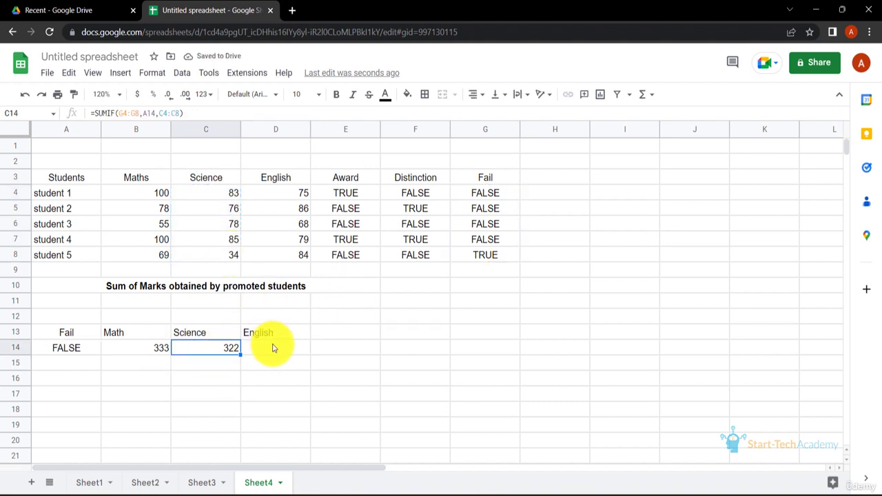
Enter a SUMIF in D14 on G4:G8 with criterion A14, summing the English scores of promoted students
click(273, 348)
text(=SUMIF()
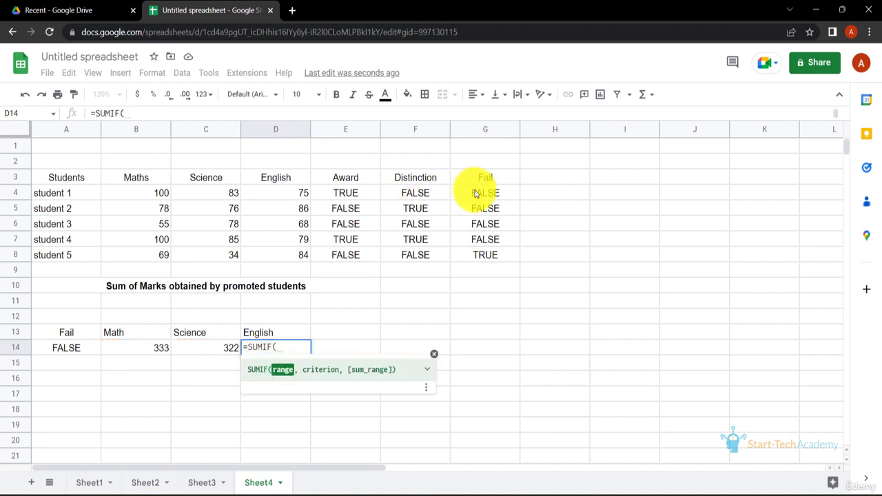
drag(481, 194, 483, 255)
text(,)
click(88, 348)
text(,)
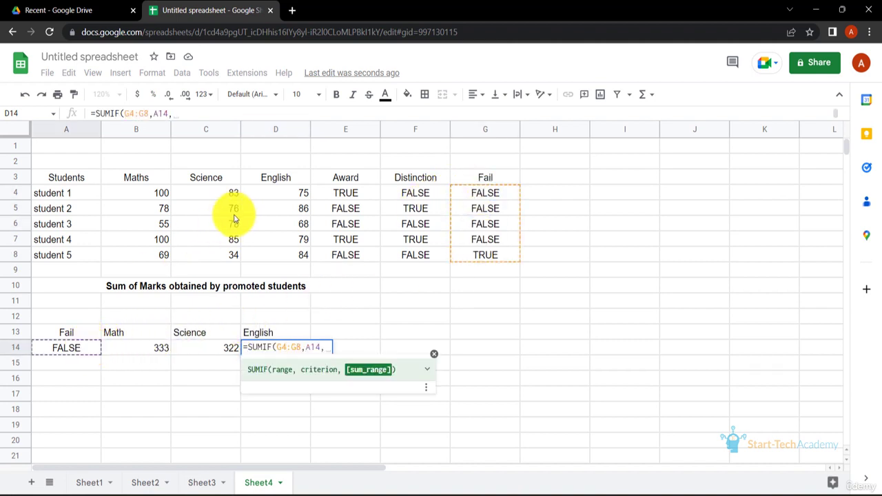
drag(275, 195, 275, 219)
key(Return)
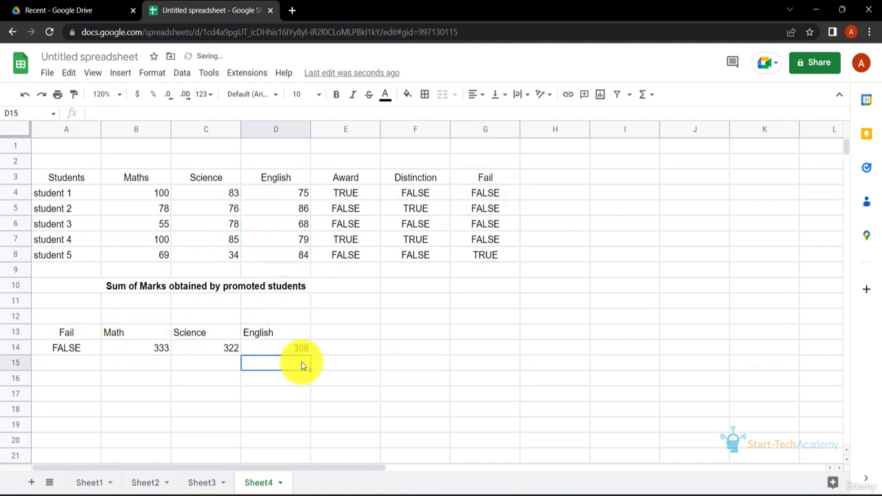